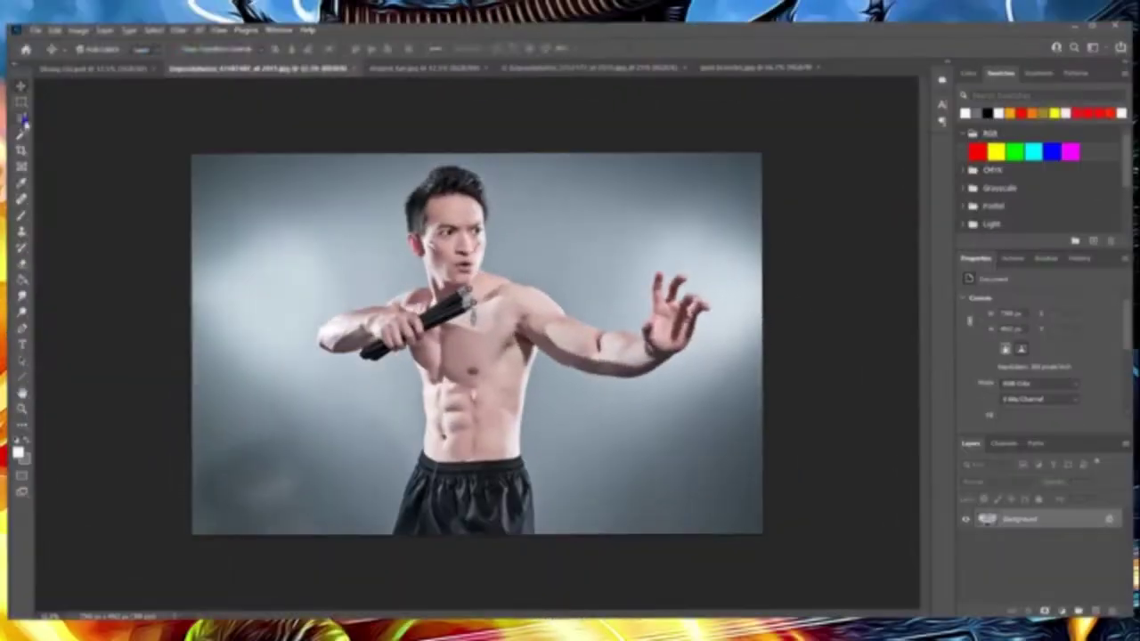
- Quick Select the fighter's head, arms and torso, then zoom in on the outstretched hand
drag(426, 246, 660, 302)
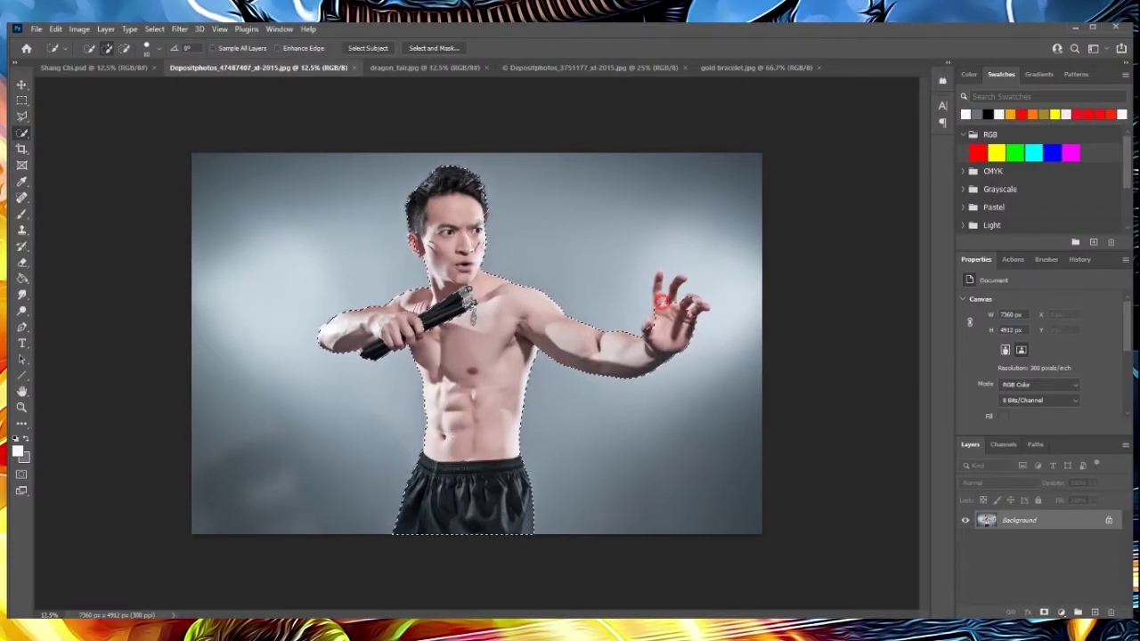
key(z)
click(713, 392)
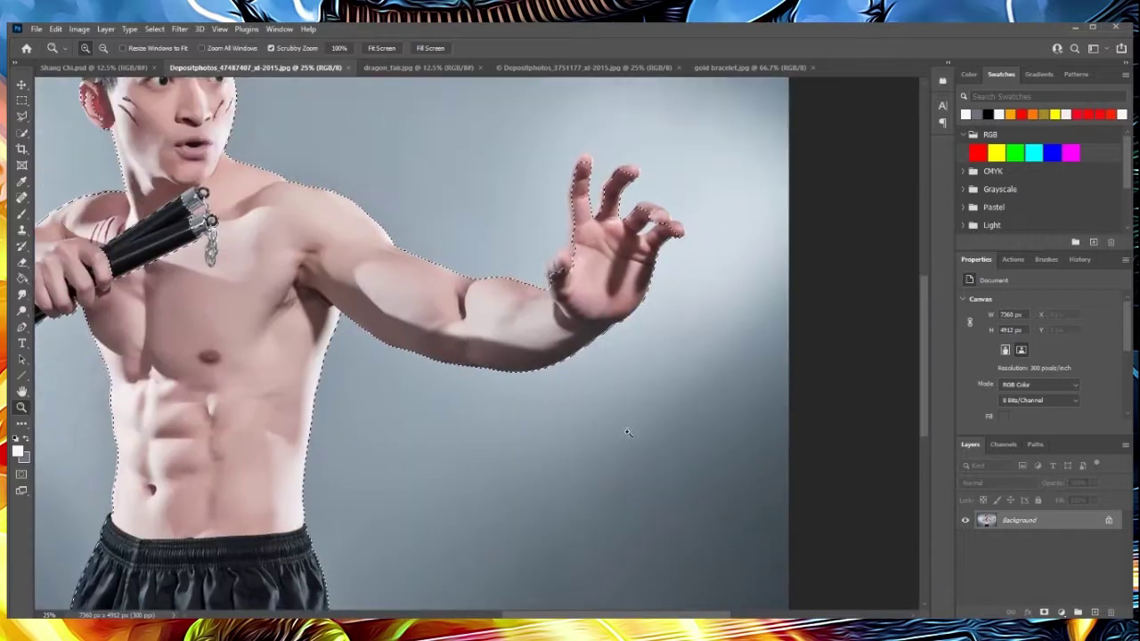
click(632, 113)
- Refine the selection edge around the thumb and fingers, then fit the photo to the window
key(w)
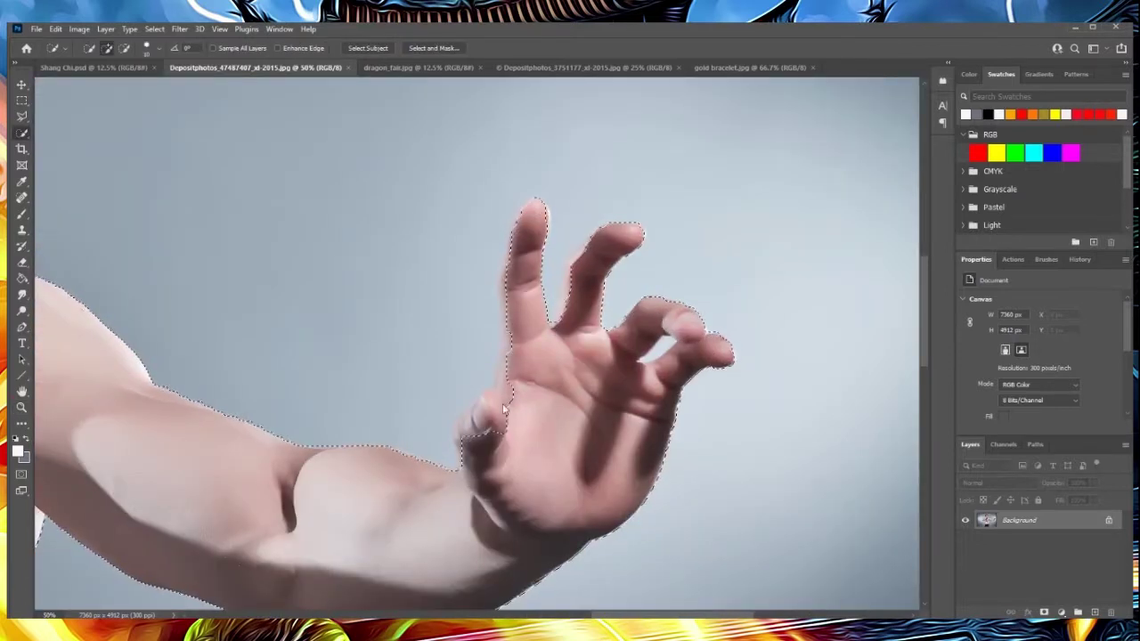
drag(503, 408, 556, 252)
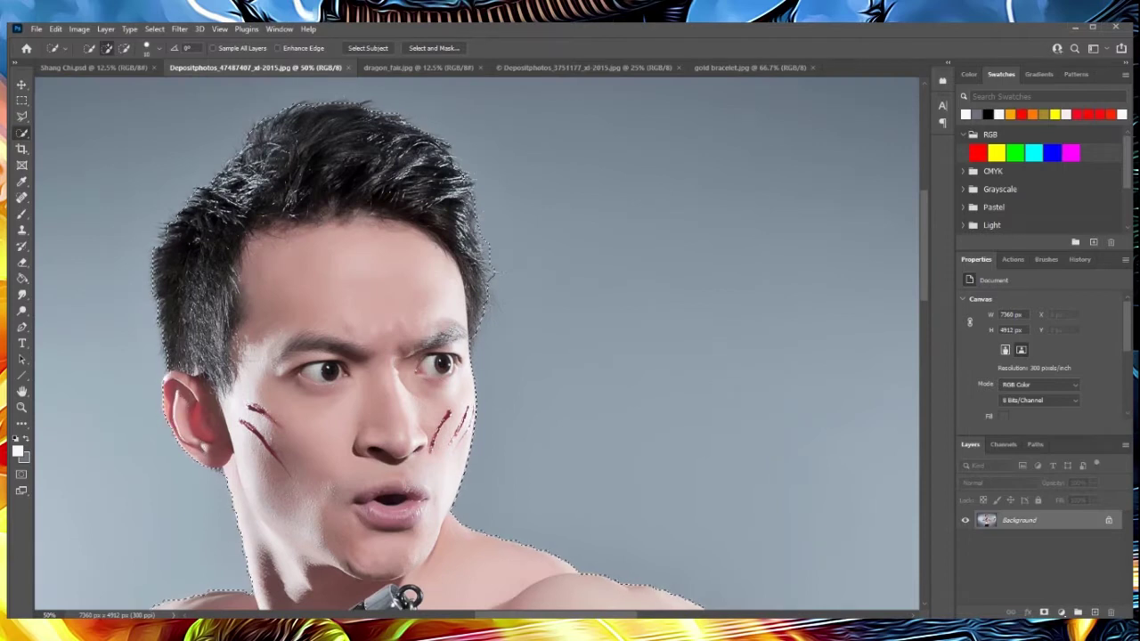
key(ctrl+0)
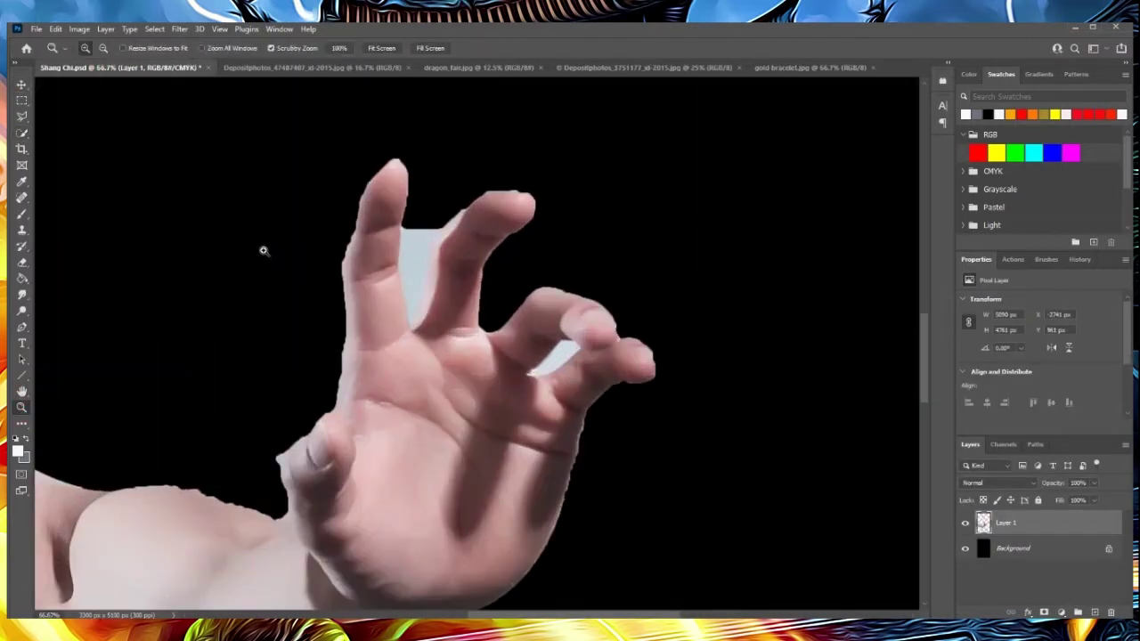
key(l)
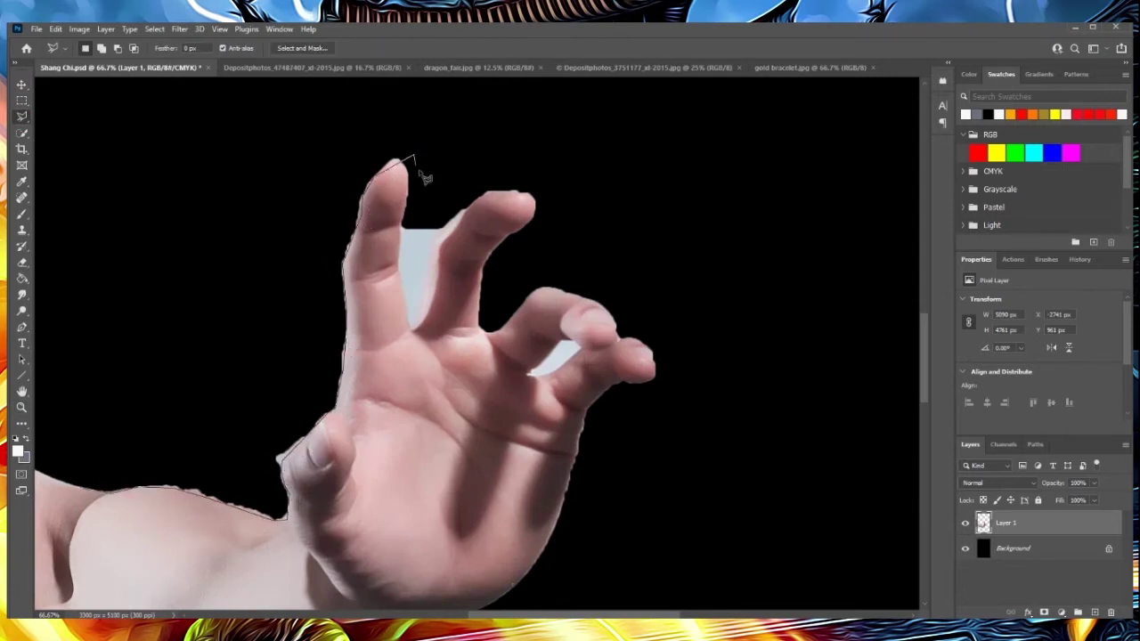
- Lasso the grey gaps between the fingers and fill them black
click(639, 188)
double_click(138, 472)
key(b)
drag(419, 231, 419, 320)
key(l)
key(ctrl+d)
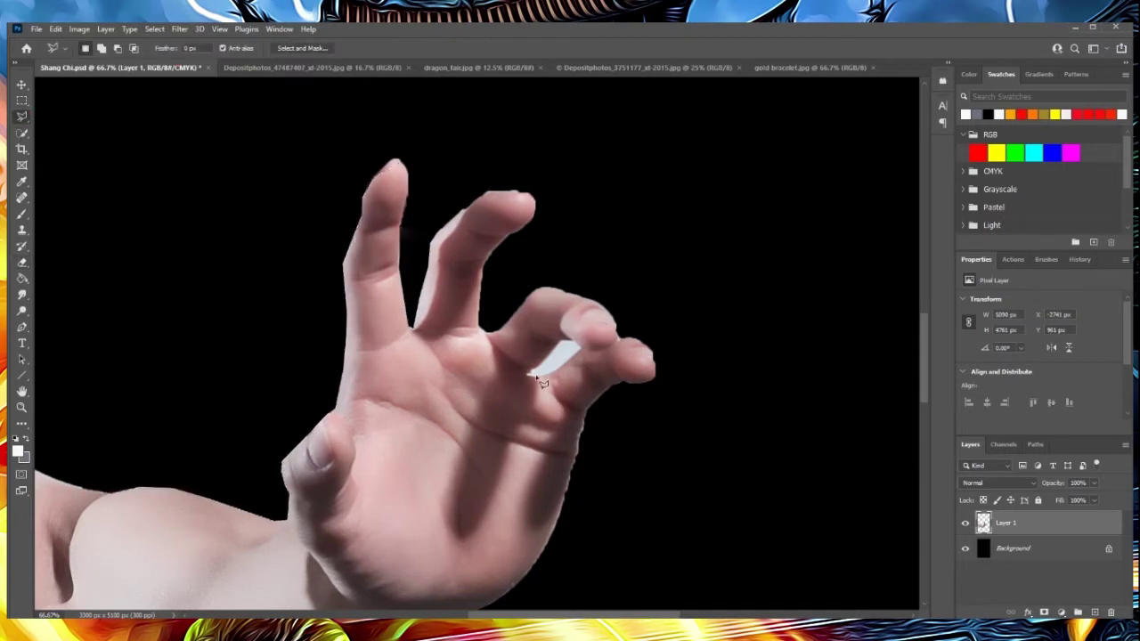
key(Delete)
click(541, 556)
- Outline the leftover area below the hand and erase the stray pixels
drag(639, 393, 624, 521)
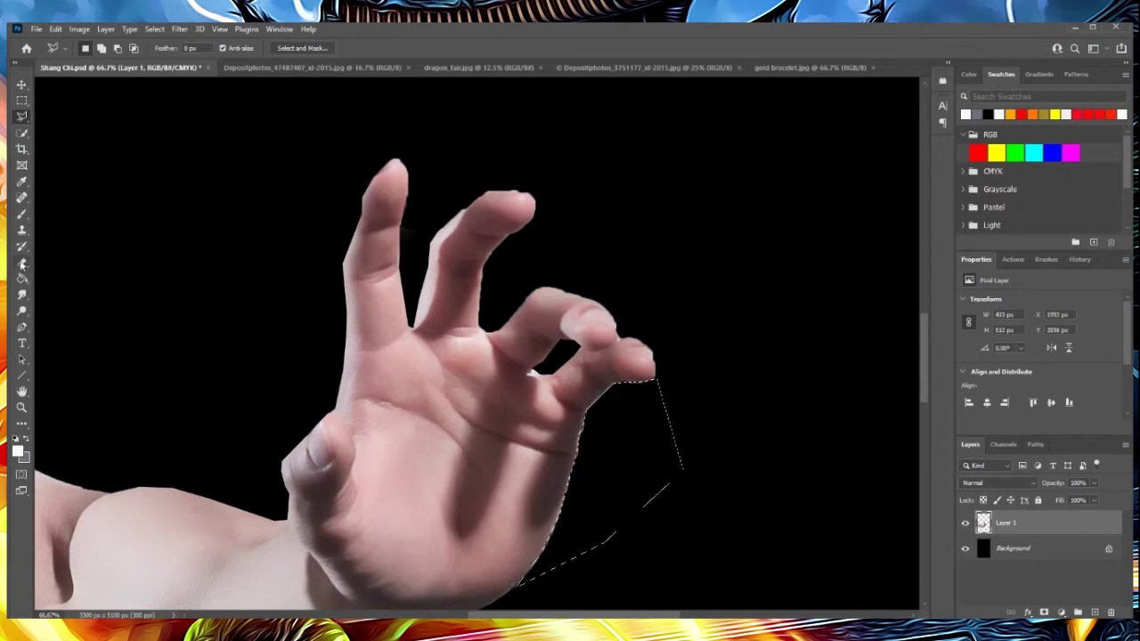
click(154, 28)
click(161, 79)
key(e)
key(ctrl+minus)
key(ctrl+minus)
key(ctrl+minus)
key(ctrl+minus)
- Scale the figure down and move it into the lower half of the canvas
key(ctrl+t)
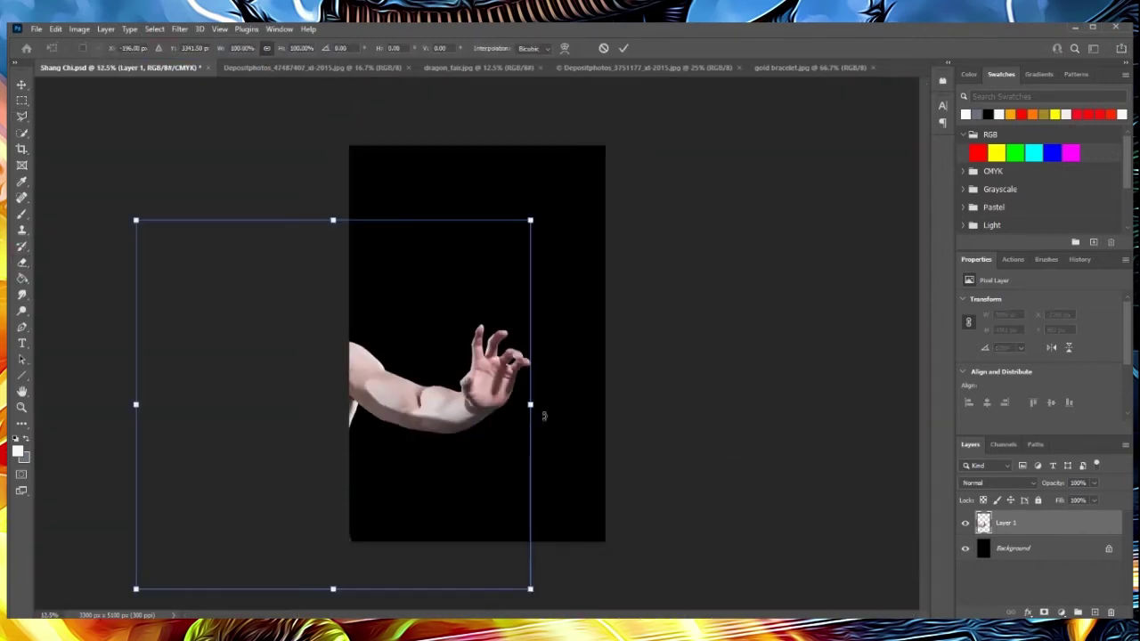
drag(133, 220, 356, 293)
drag(463, 427, 474, 478)
key(Return)
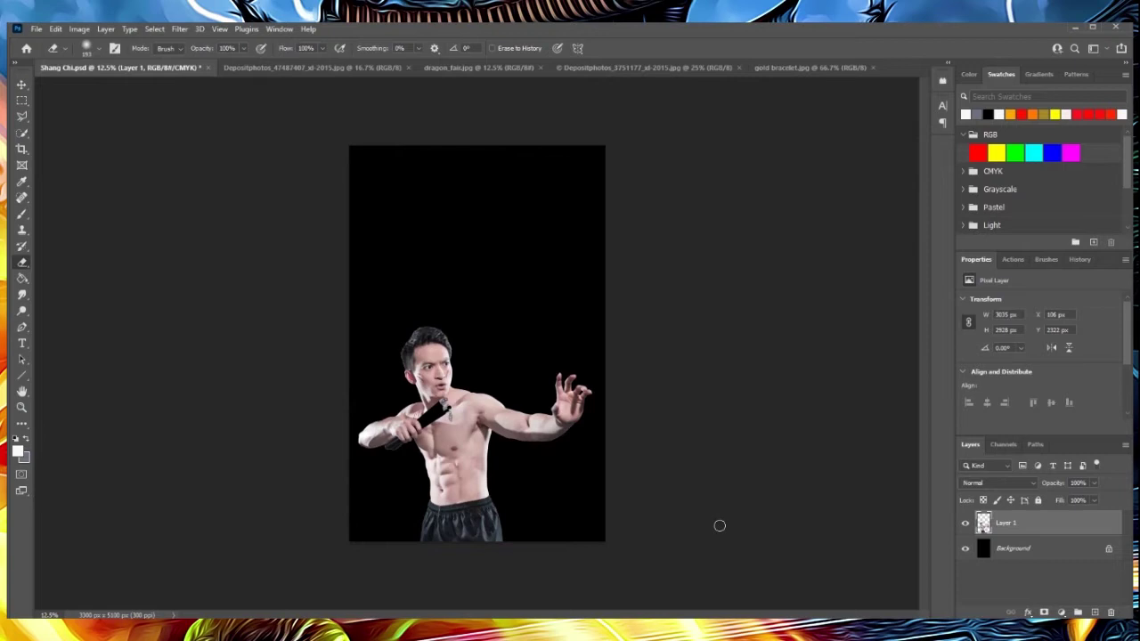
text(Sha)
- Name the layer Shang Chi and duplicate it as Shang Chi copy
key(Return)
right_click(1007, 522)
click(1033, 116)
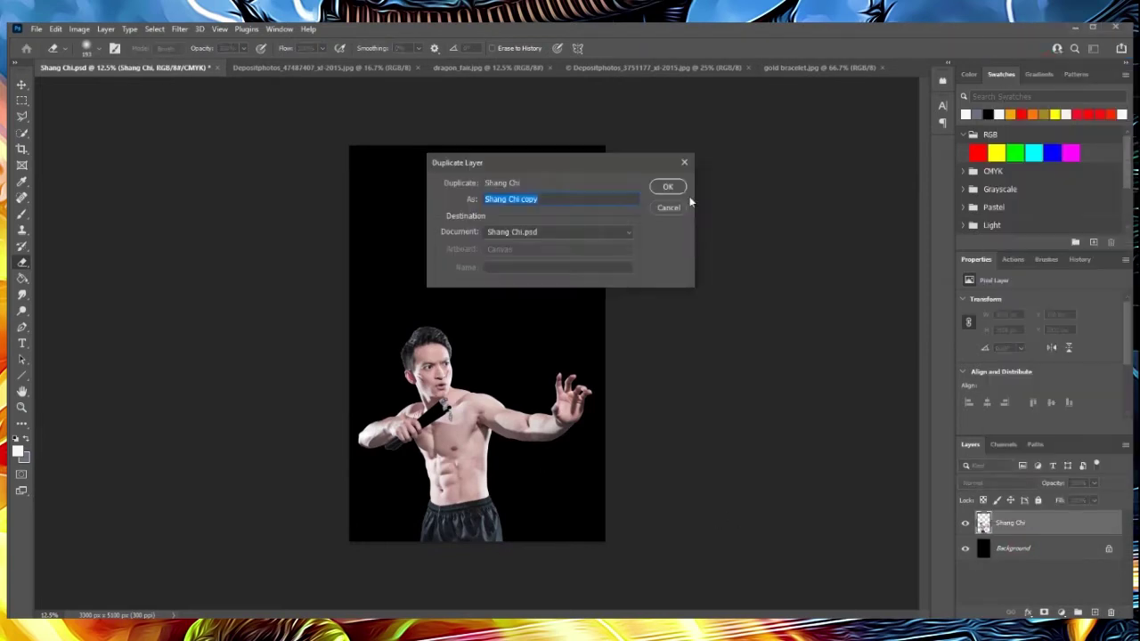
key(Return)
- Zoom in on the chest and Clone Stamp clean skin over the nipple
key(z)
drag(450, 436, 534, 436)
key(s)
alt+click(610, 496)
click(454, 379)
scroll(318, 496, down, 2)
click(86, 48)
click(374, 534)
- Smudge the chest skin smooth, then add a new empty layer above
key(r)
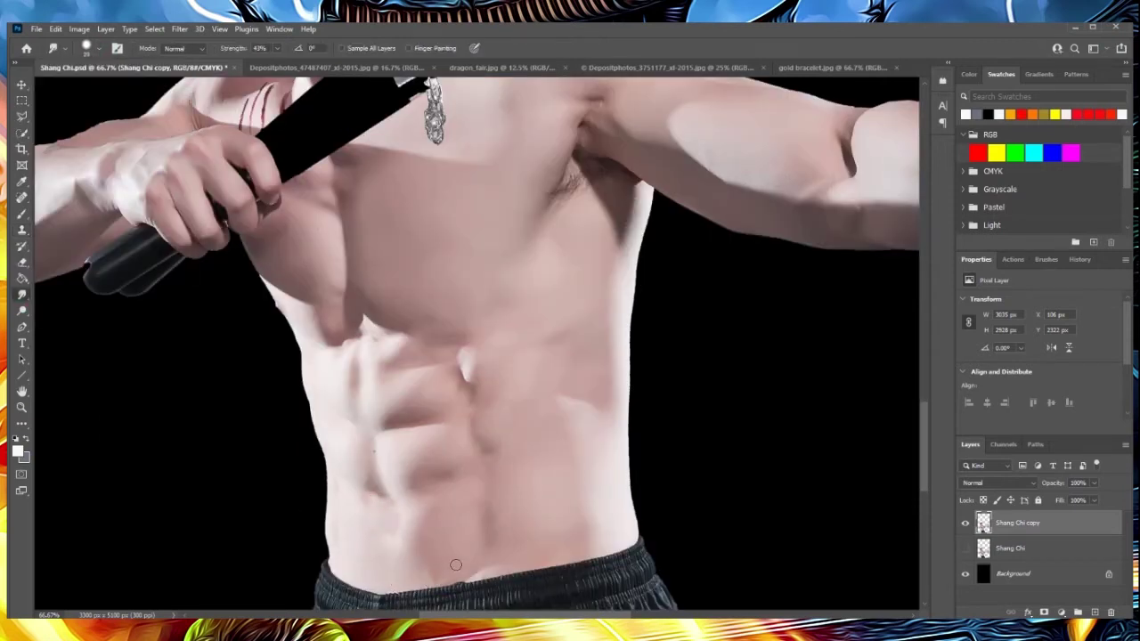
click(22, 230)
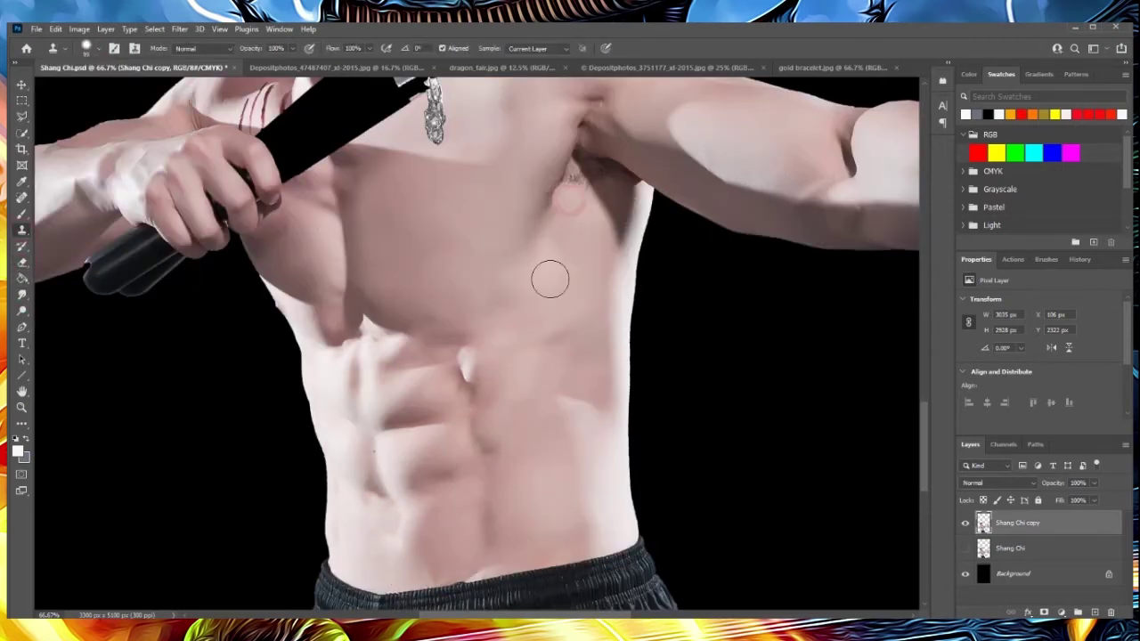
key(r)
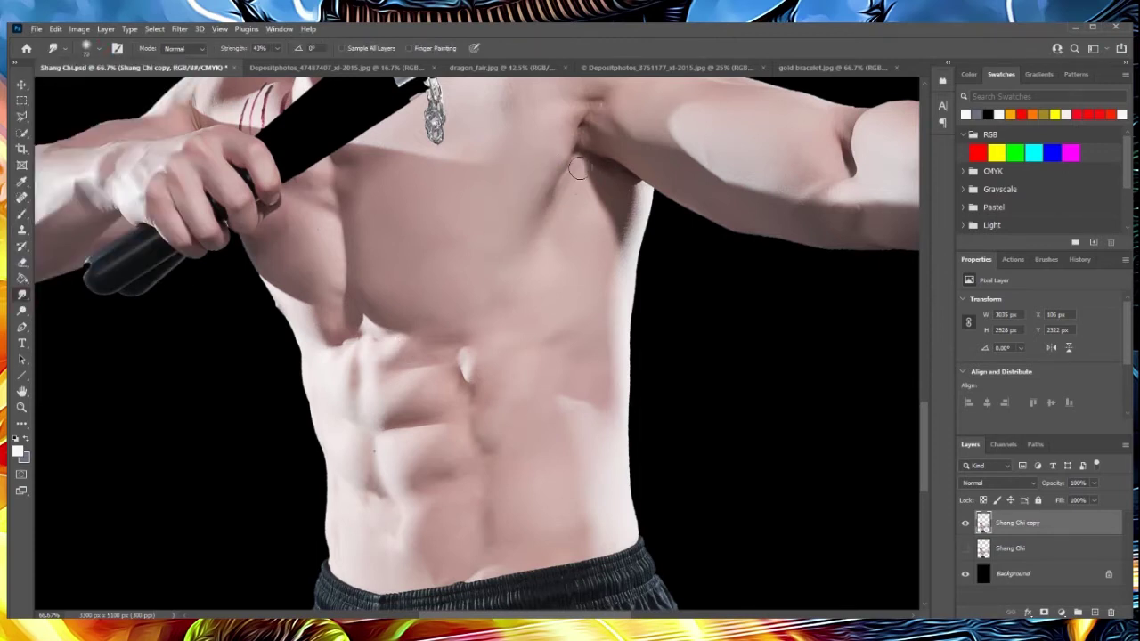
key(ctrl+minus)
key(ctrl+minus)
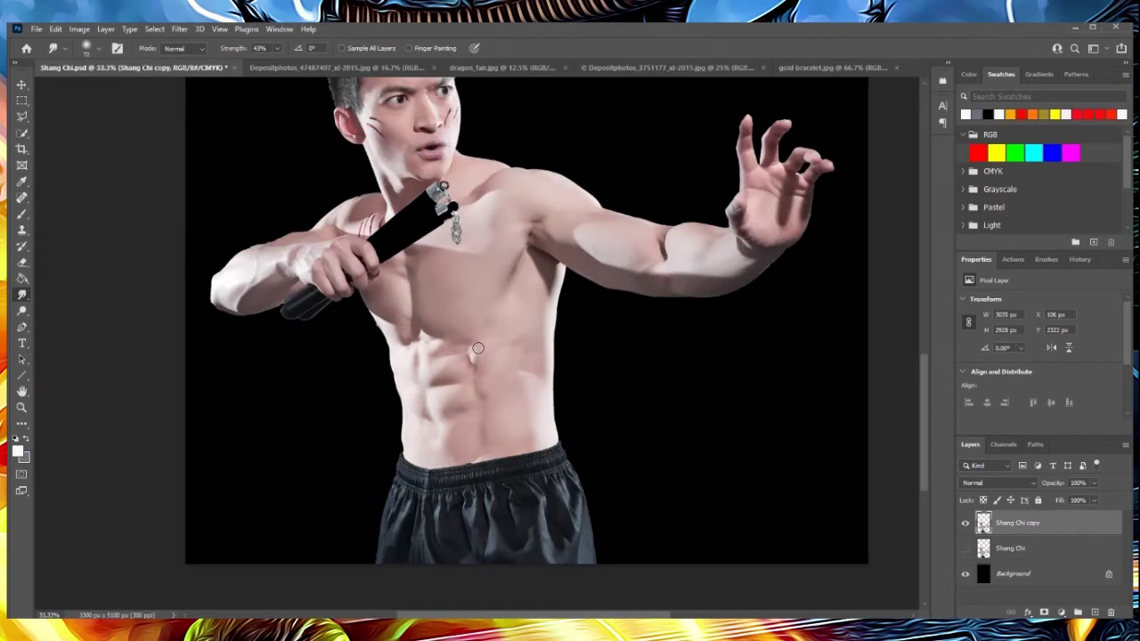
click(85, 29)
key(Escape)
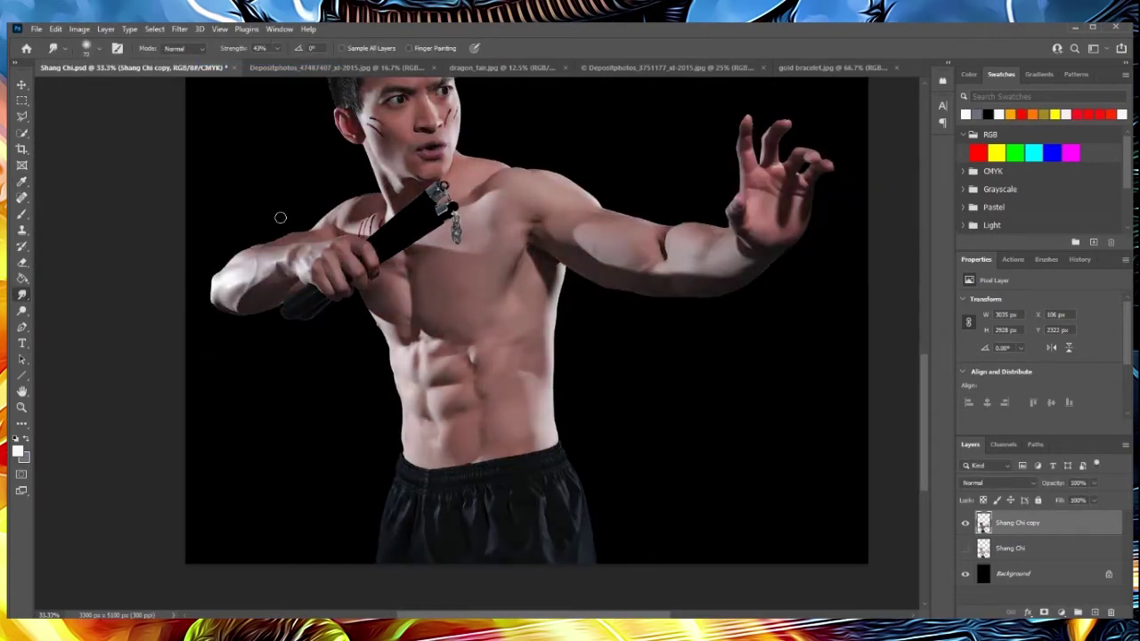
key(ctrl+shift+alt+n)
click(21, 116)
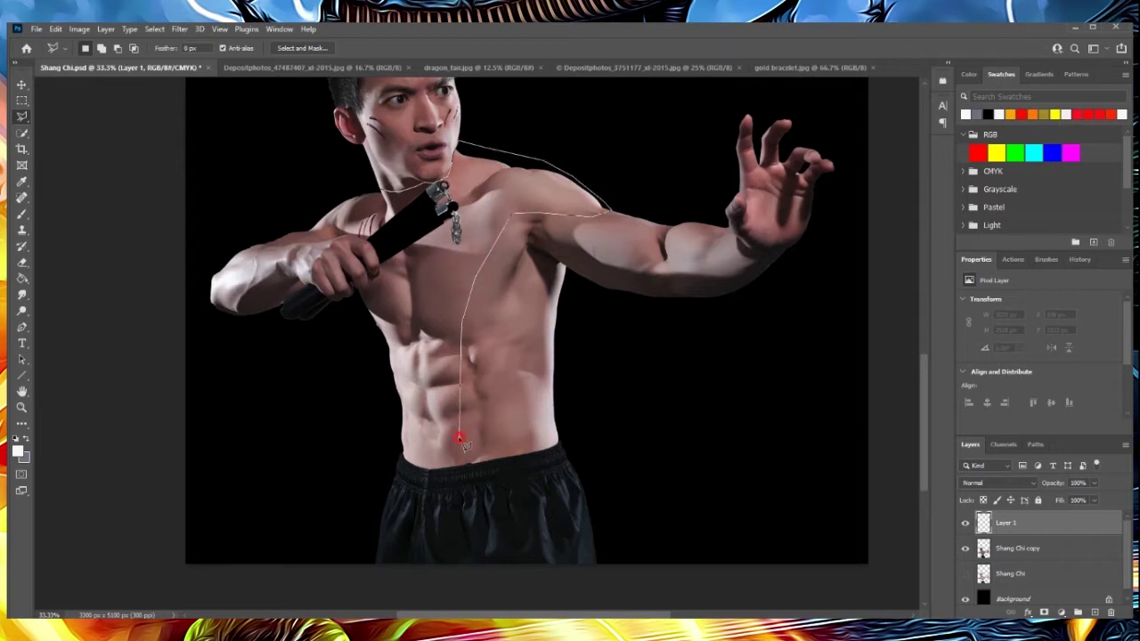
- Lasso the left chest and shoulder, fill it dark, and set Hard Light blending
drag(332, 233, 304, 225)
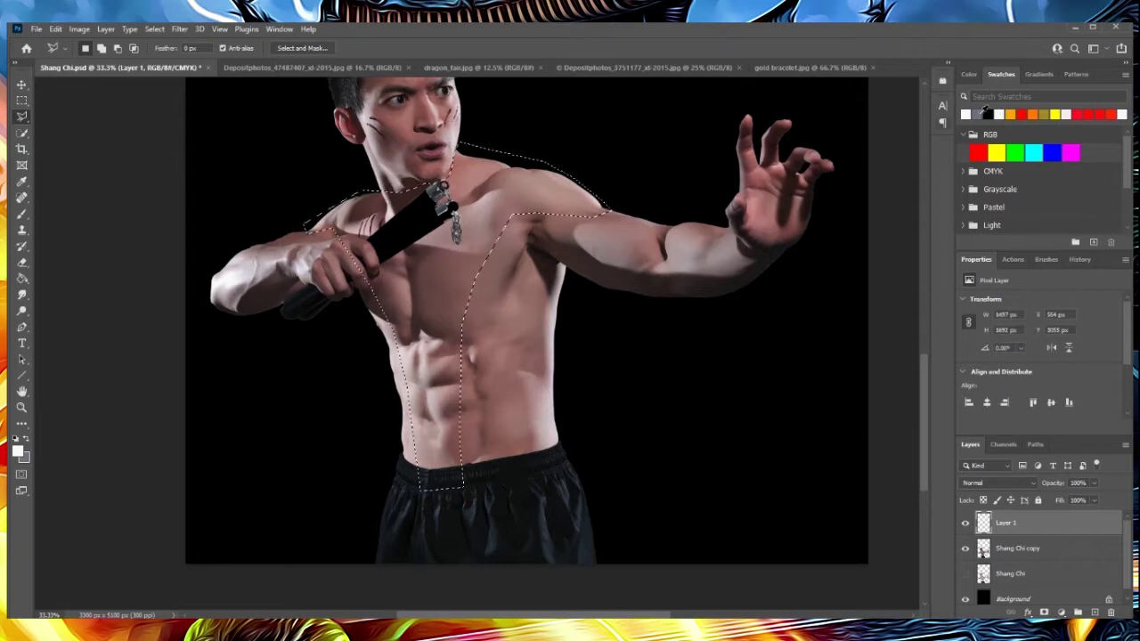
click(987, 114)
key(g)
click(434, 394)
click(154, 28)
click(160, 48)
click(998, 482)
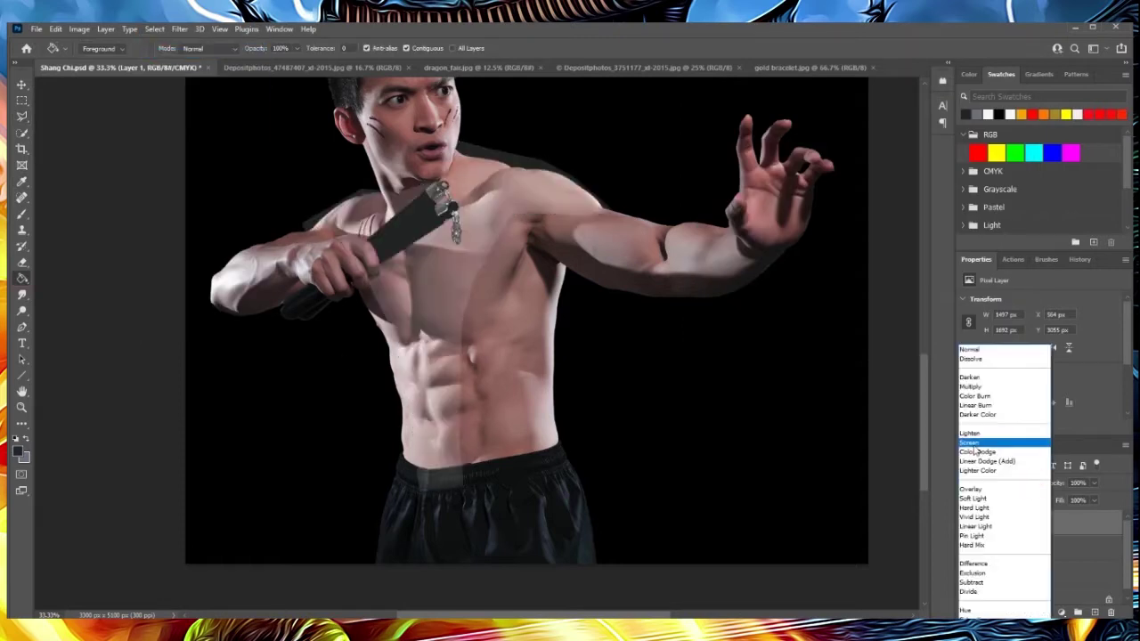
click(977, 508)
- Clear the suit colour over the nunchaku and hand, then add Layer 2
click(1016, 548)
click(22, 132)
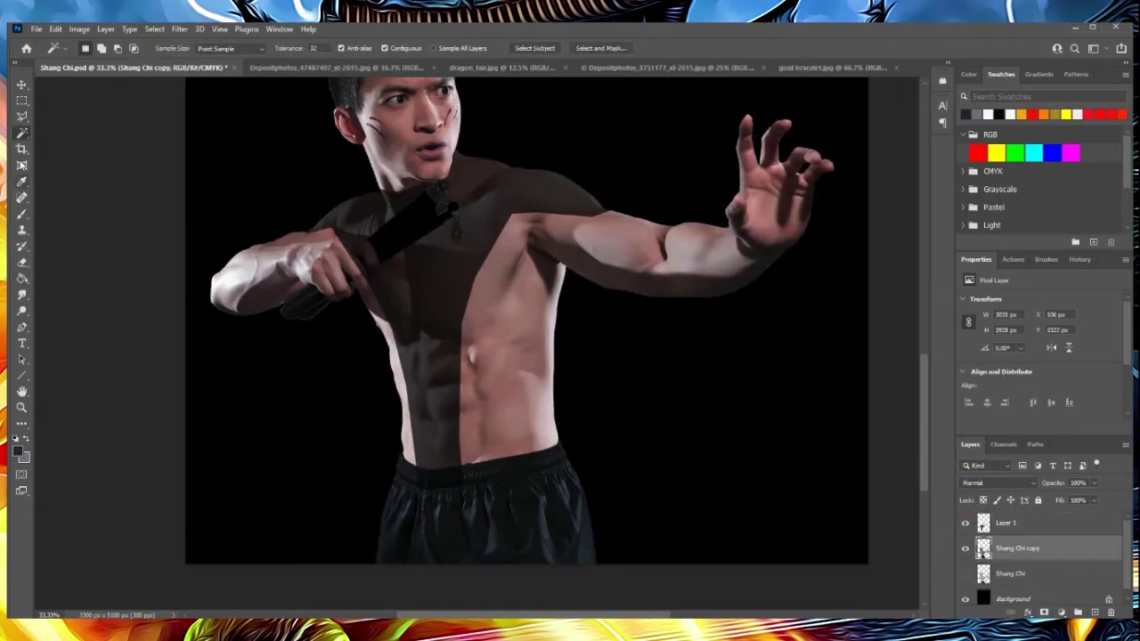
key(l)
scroll(342, 203, up, 3)
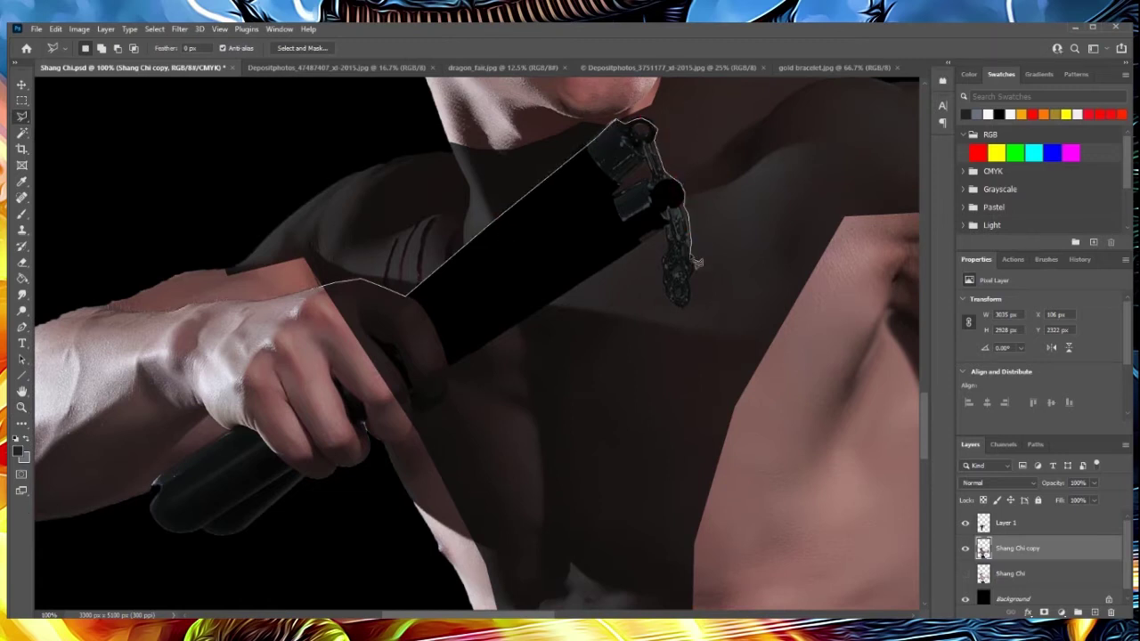
drag(414, 415, 410, 399)
key(ctrl+minus)
key(alt+bracketright)
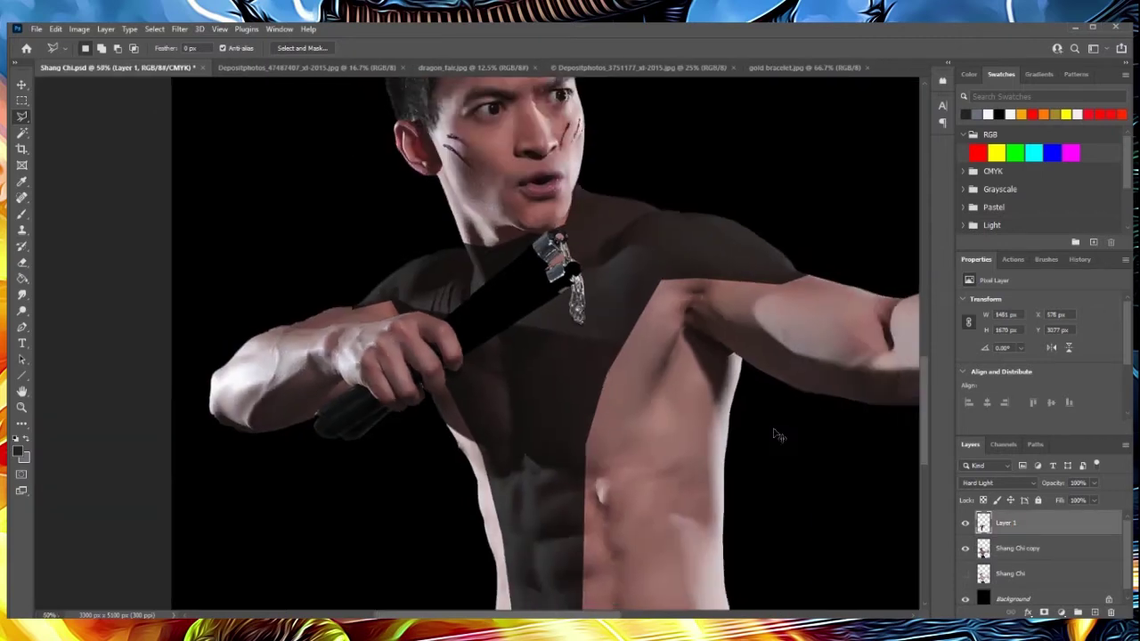
key(ctrl+minus)
click(1095, 613)
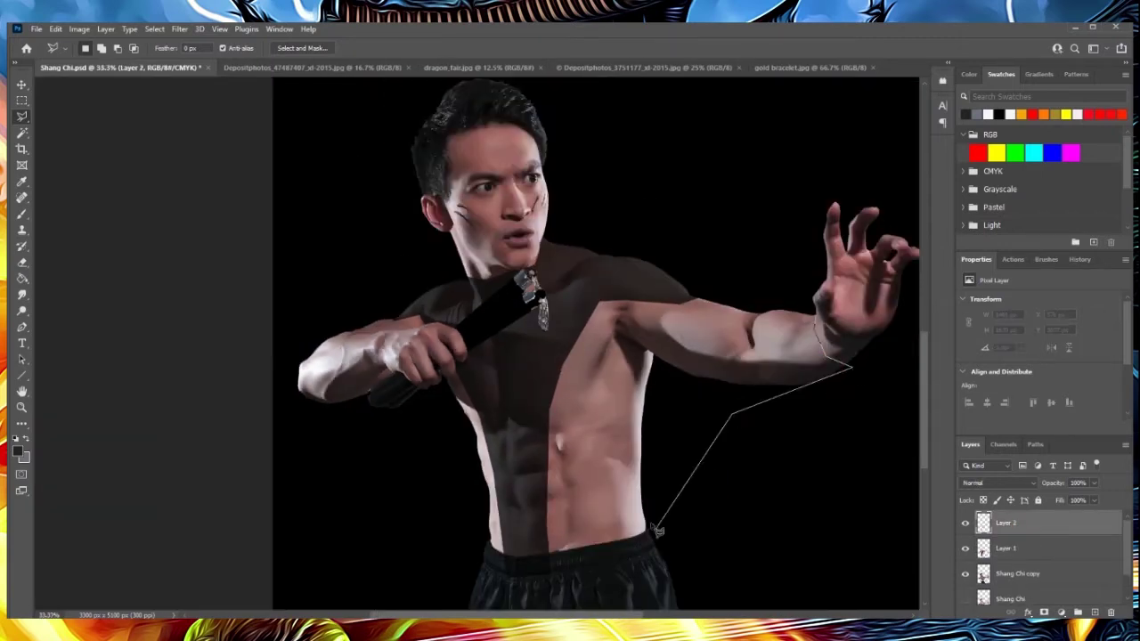
- Fill the right torso and arm selection with dark red
click(818, 317)
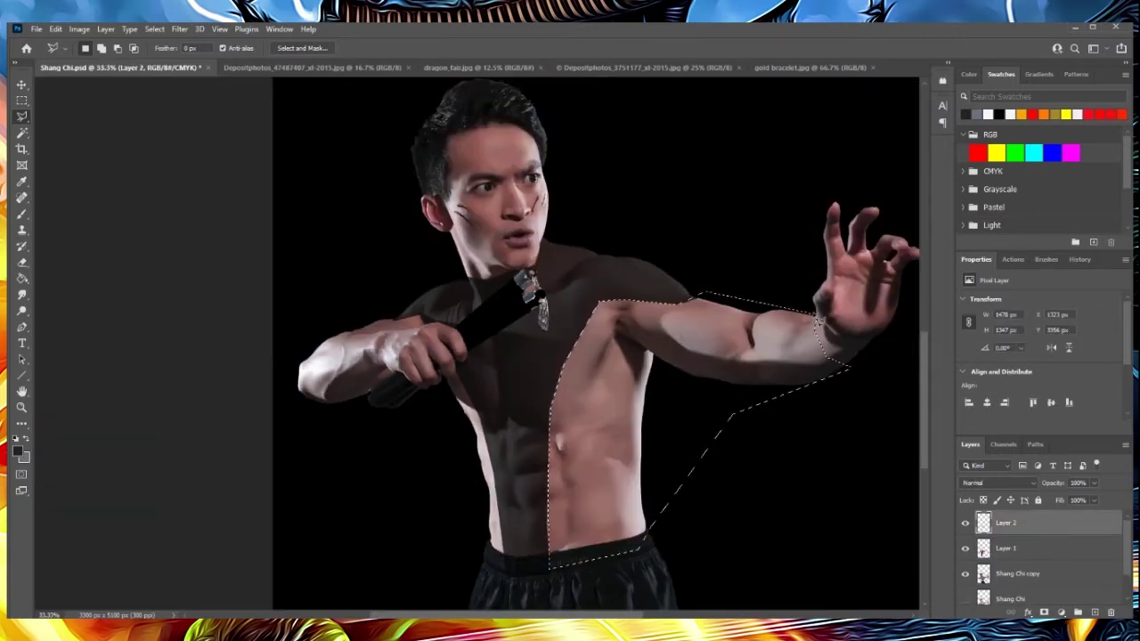
key(ctrl+d)
click(56, 29)
click(90, 40)
key(alt+BackSpace)
- Polygon-select the arm from waist to forearm and fill it dark red
click(22, 117)
click(485, 554)
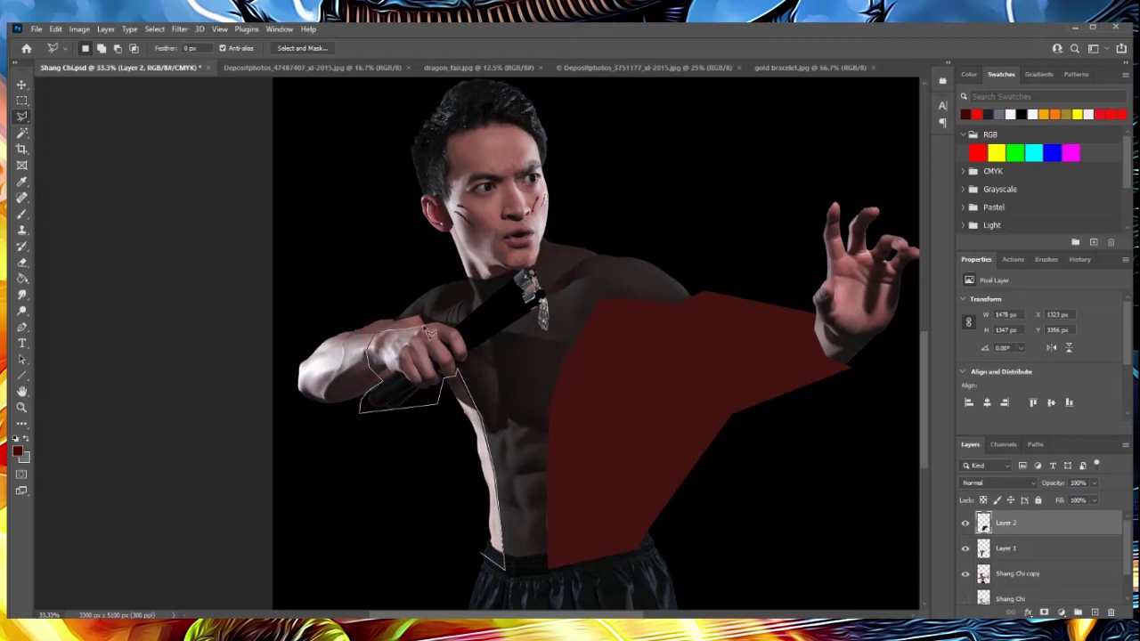
click(278, 463)
click(486, 554)
key(alt+BackSpace)
- Deselect and set the red layer's blend mode to Hard Light
click(1015, 573)
key(w)
click(1006, 523)
key(ctrl+d)
click(998, 483)
click(989, 507)
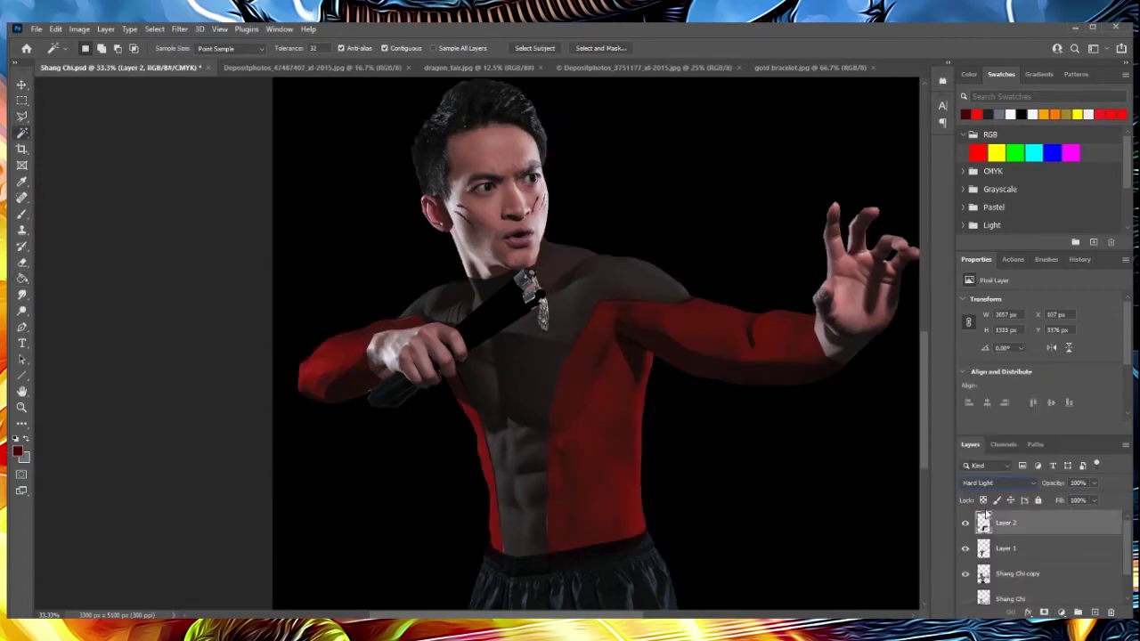
- On a new layer, lasso a thin strip down the torso and fill it orange
key(ctrl+shift+alt+n)
key(l)
drag(496, 337, 513, 439)
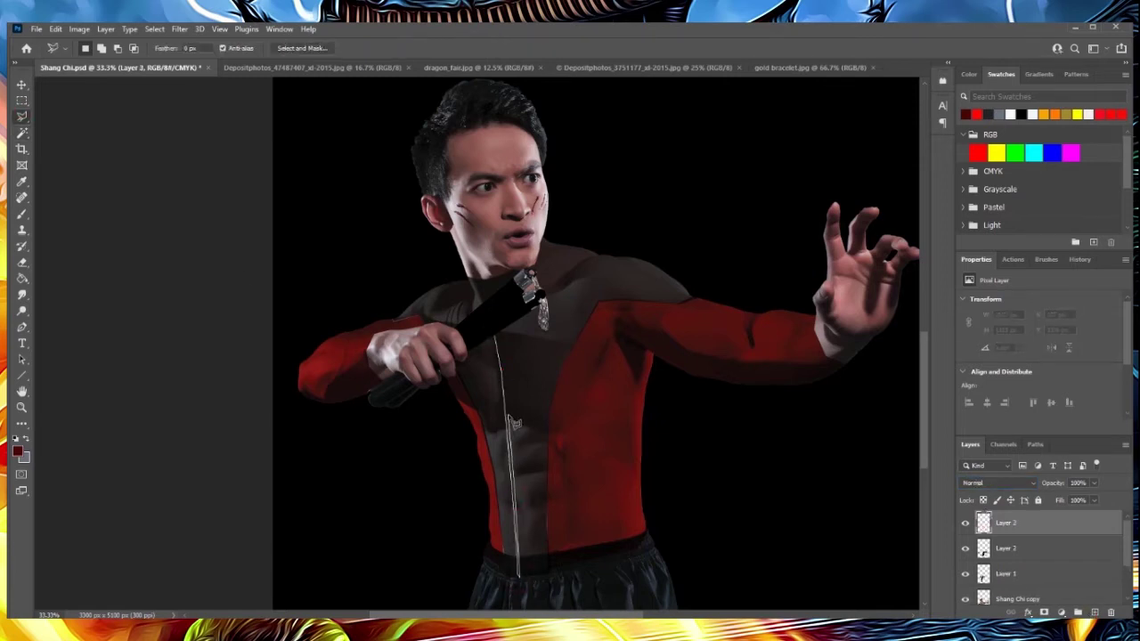
drag(496, 336, 497, 334)
key(alt+BackSpace)
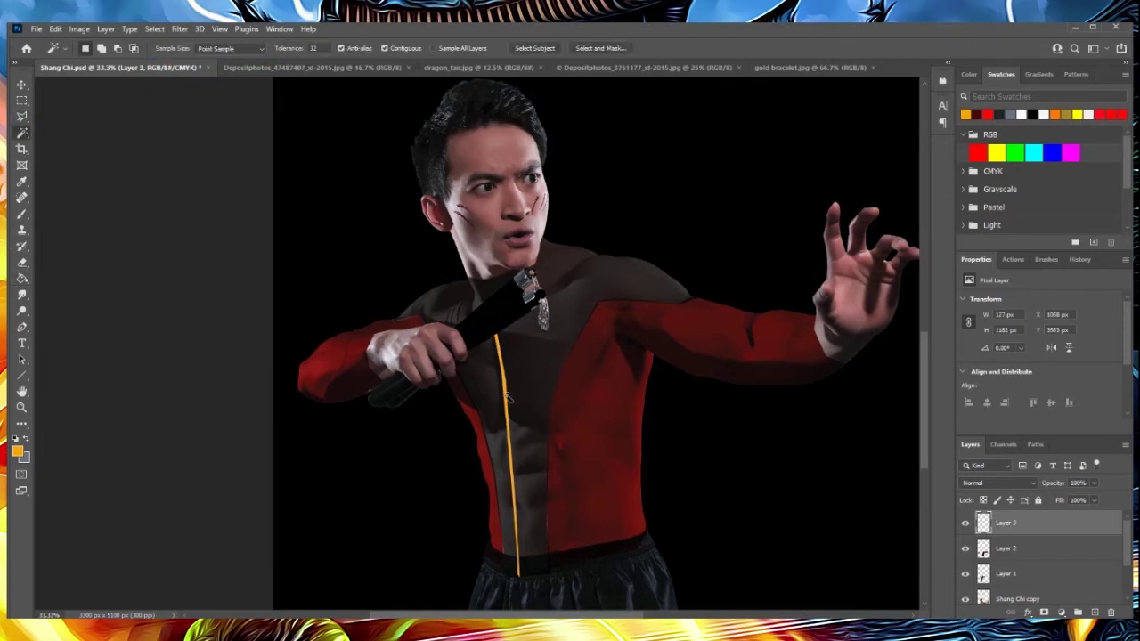
- Apply a black-to-orange gradient along the seam and zoom in to inspect it
key(g)
key(x)
click(126, 48)
click(53, 91)
click(500, 428)
drag(500, 428, 506, 448)
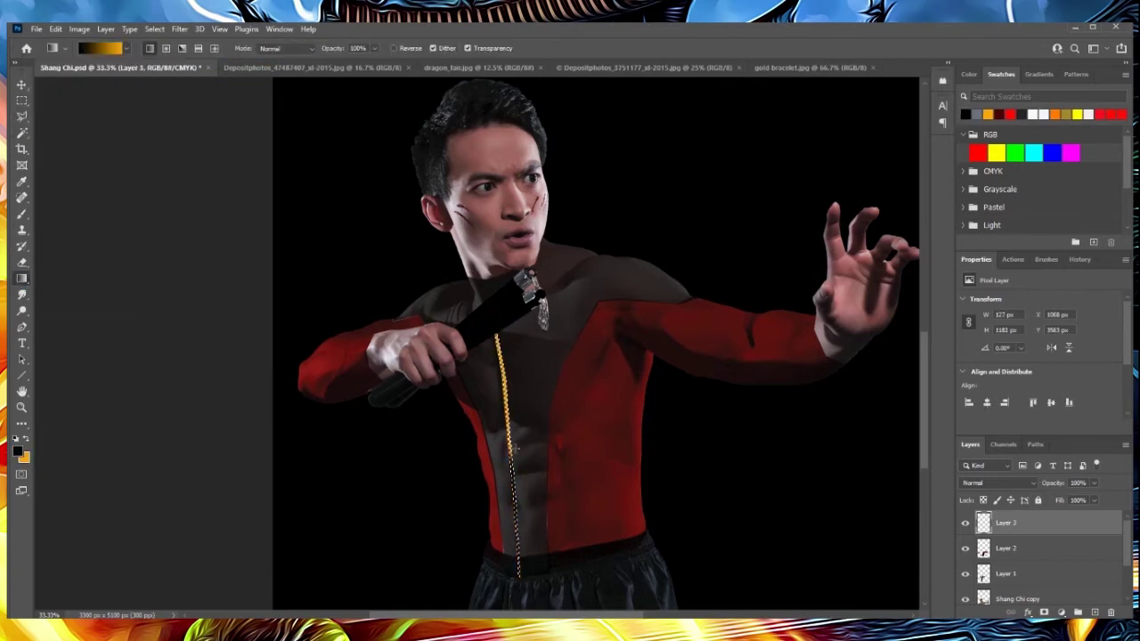
click(154, 28)
click(357, 394)
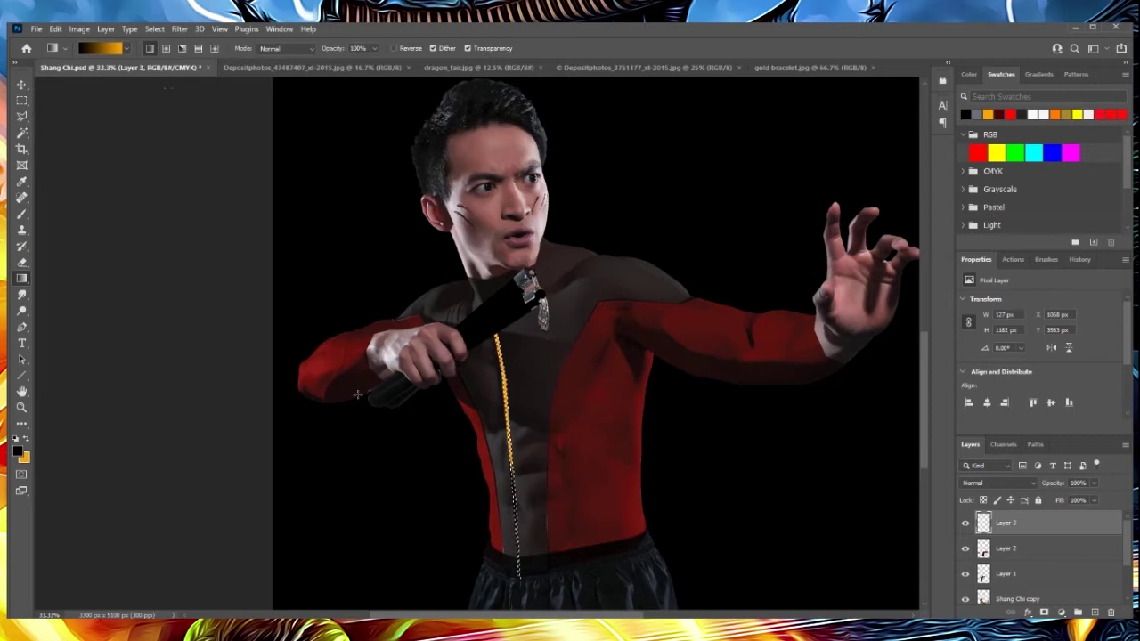
key(shift+g)
scroll(512, 441, up, 2)
scroll(498, 419, up, 2)
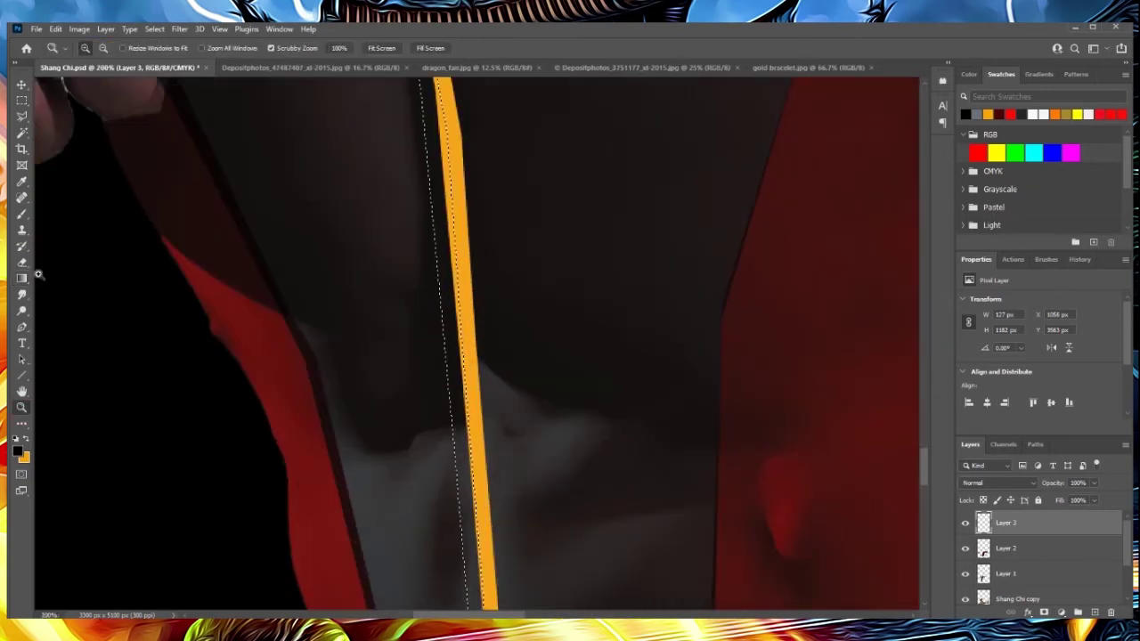
- Deselect the seam and blend it into the suit with Hard Light
click(154, 28)
click(169, 55)
scroll(476, 356, down, 4)
click(22, 84)
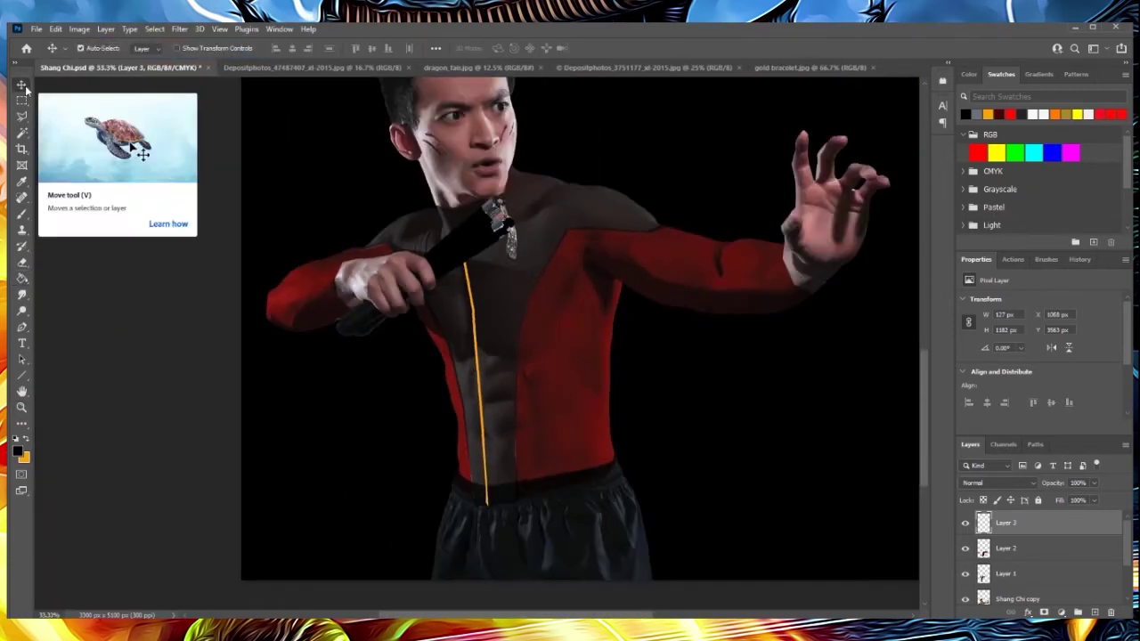
click(998, 483)
click(524, 469)
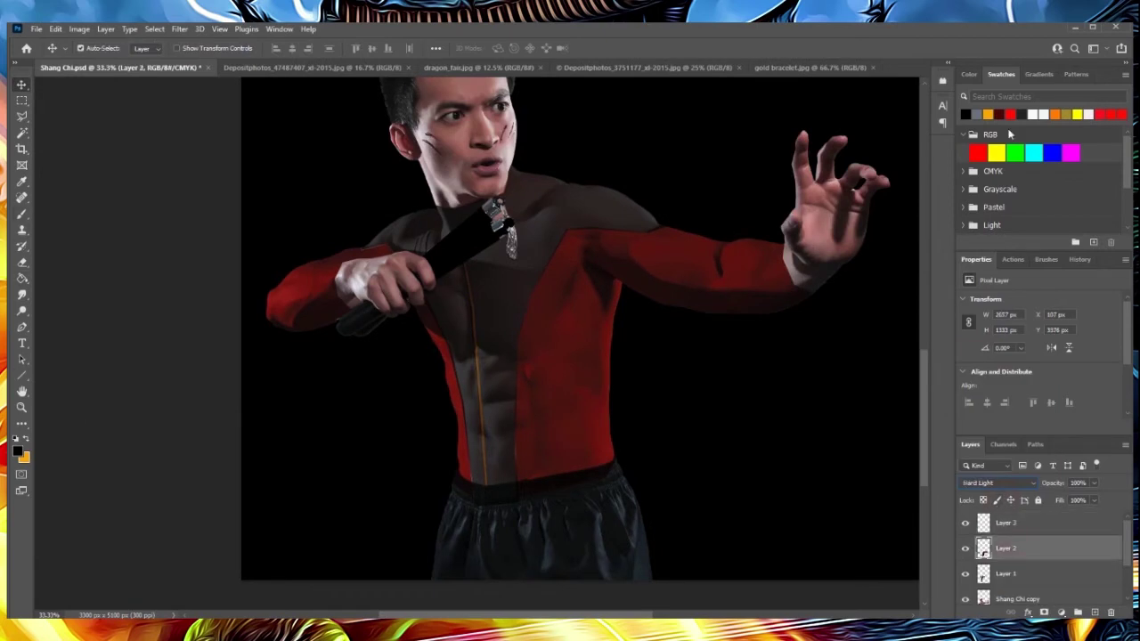
- Brush dark red over the abdomen and along the shoulder toward the nunchaku
click(998, 114)
key(b)
drag(481, 396, 560, 390)
drag(410, 224, 484, 239)
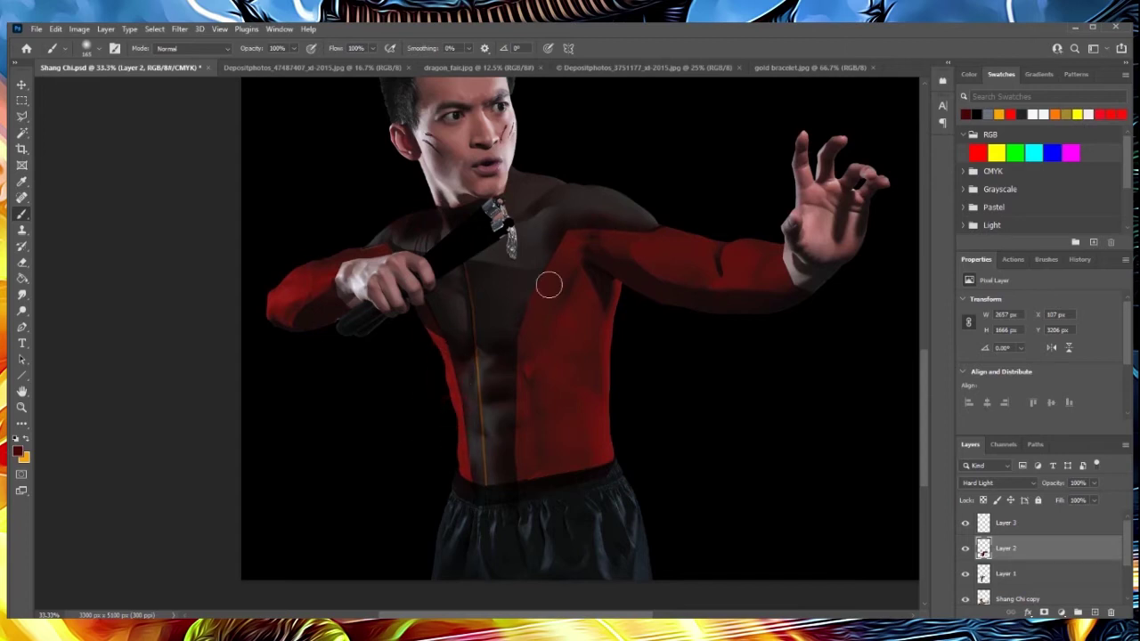
key(e)
scroll(599, 411, down, 2)
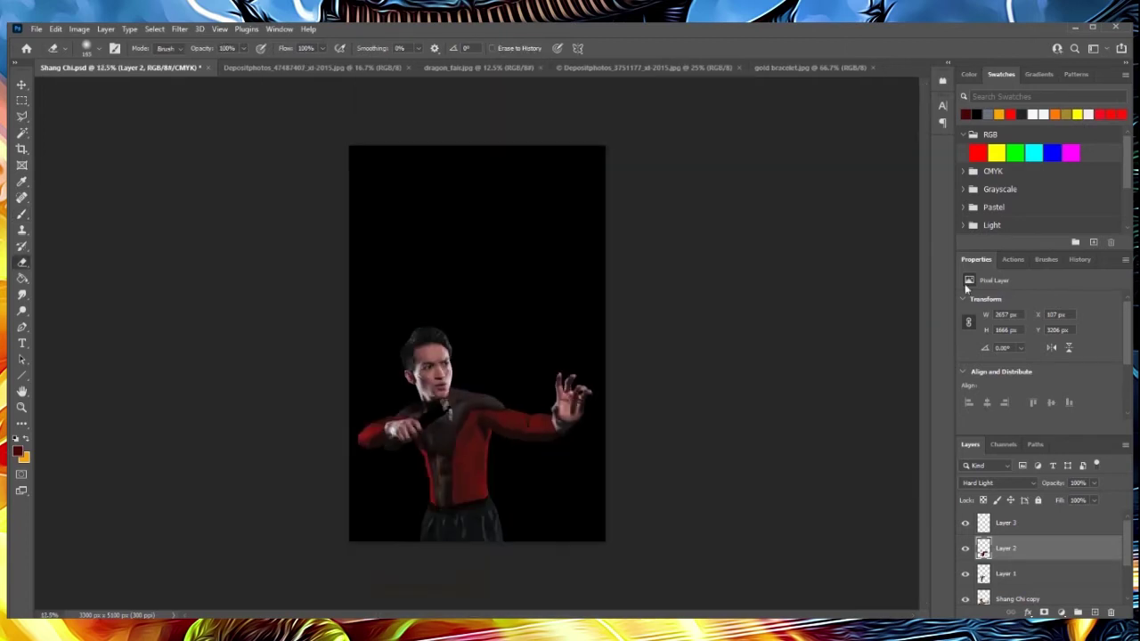
scroll(882, 290, up, 2)
scroll(766, 374, down, 1)
scroll(662, 465, down, 1)
- Paste the gold bracelet in as a new layer, delete its white background, and transform it
click(803, 67)
key(ctrl+a)
key(ctrl+c)
key(ctrl+Tab)
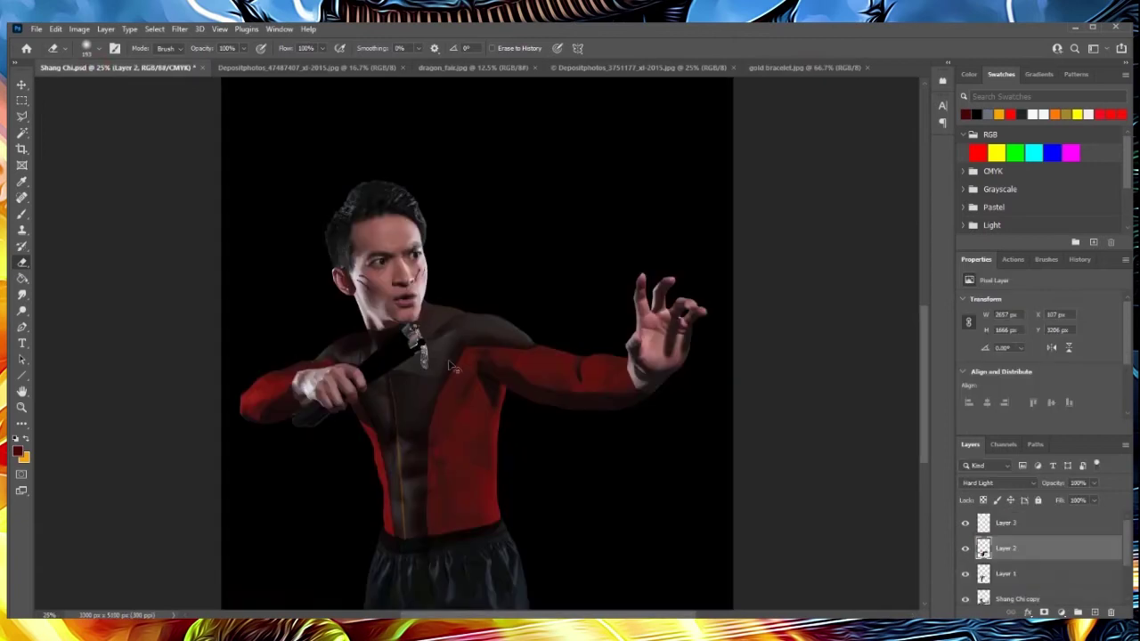
key(ctrl+v)
key(w)
click(426, 401)
key(Delete)
key(ctrl+t)
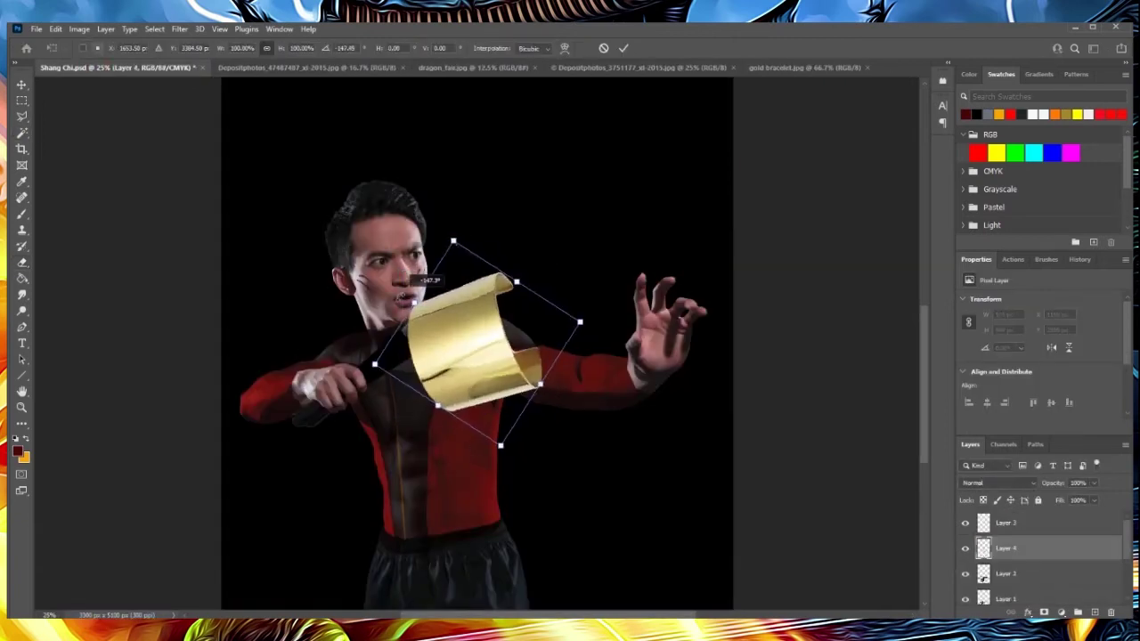
- Rotate the bracelet onto the wrist and rename its layer 'bracelet right'
drag(466, 330, 287, 381)
key(Return)
key(z)
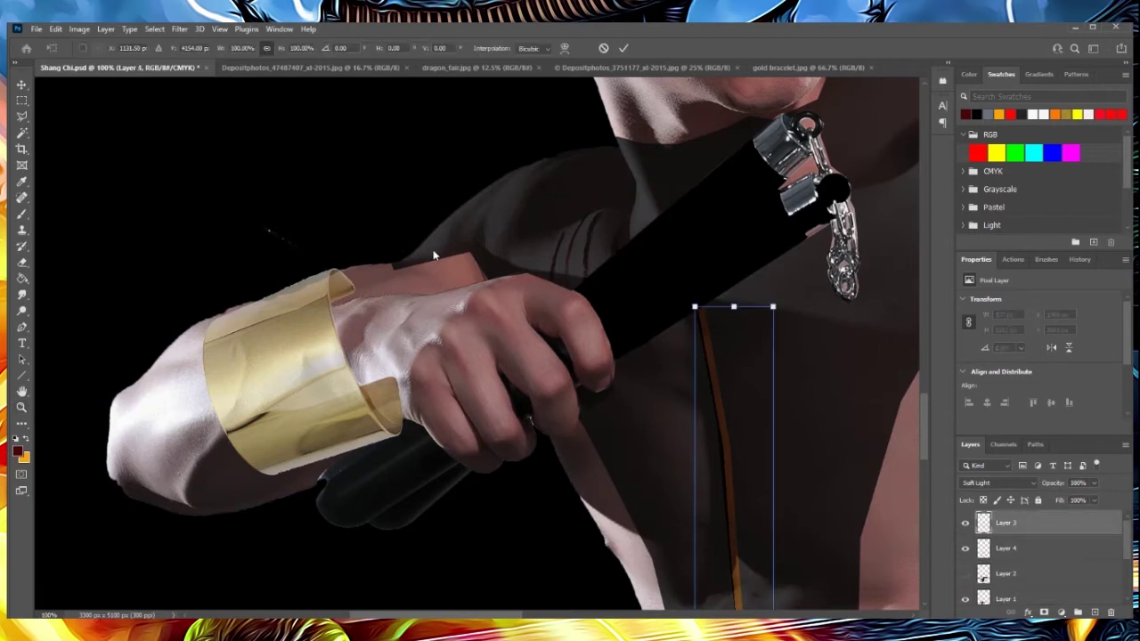
double_click(1007, 548)
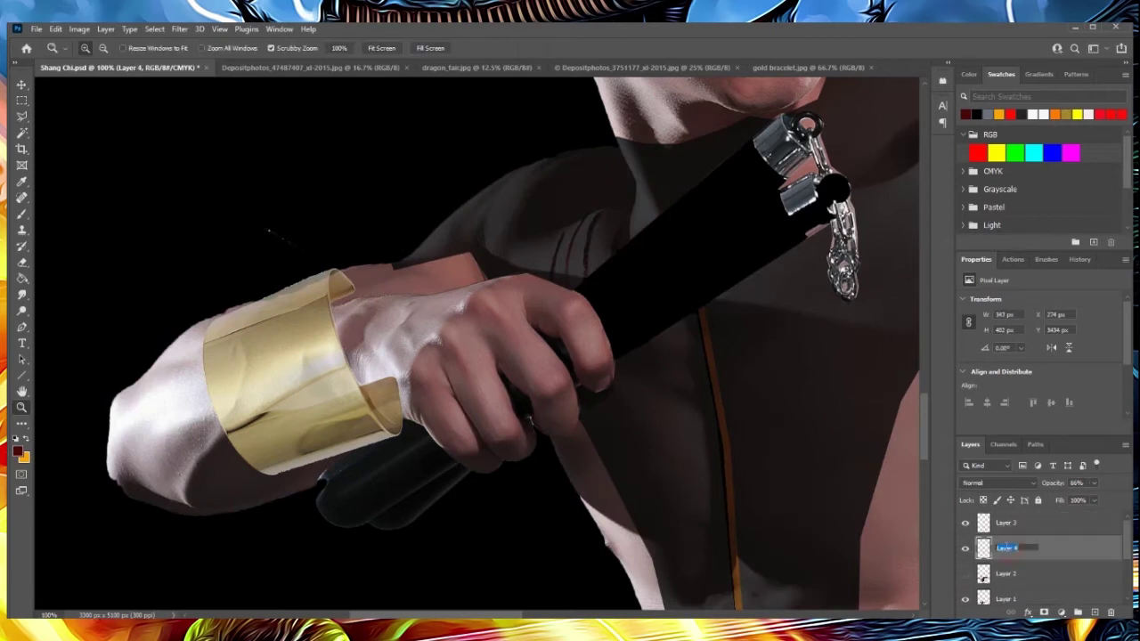
text(ht)
key(Return)
- Refit the bracelet over the wrist and lasso-delete its overhanging right edge
key(ctrl+t)
drag(294, 369, 332, 370)
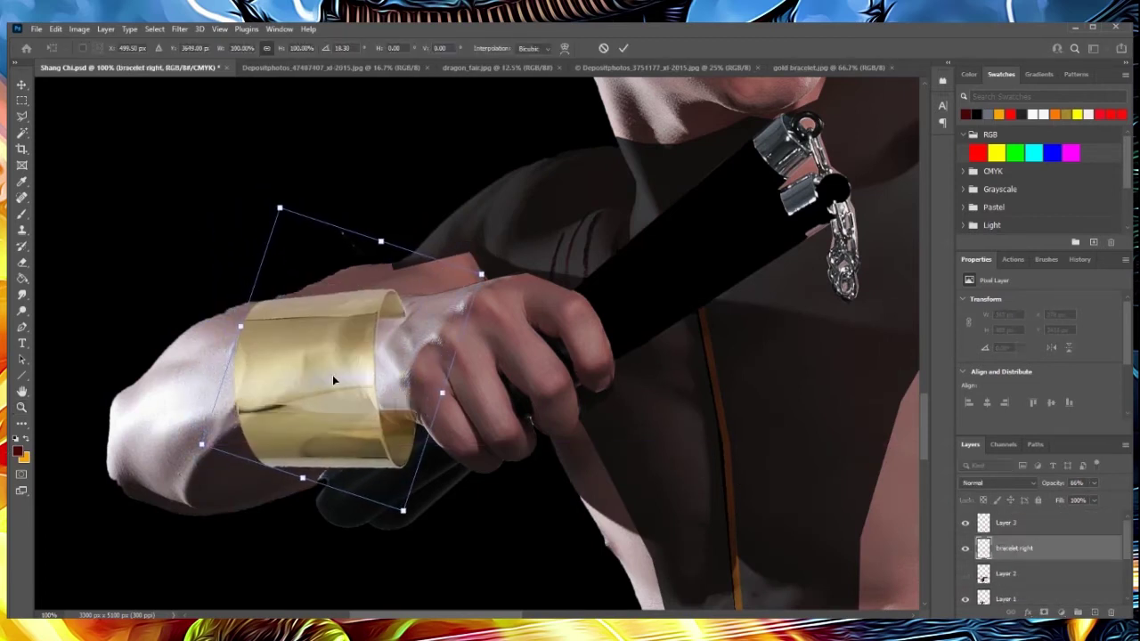
key(Return)
key(l)
drag(386, 415, 406, 474)
drag(383, 396, 391, 307)
key(Delete)
key(ctrl+d)
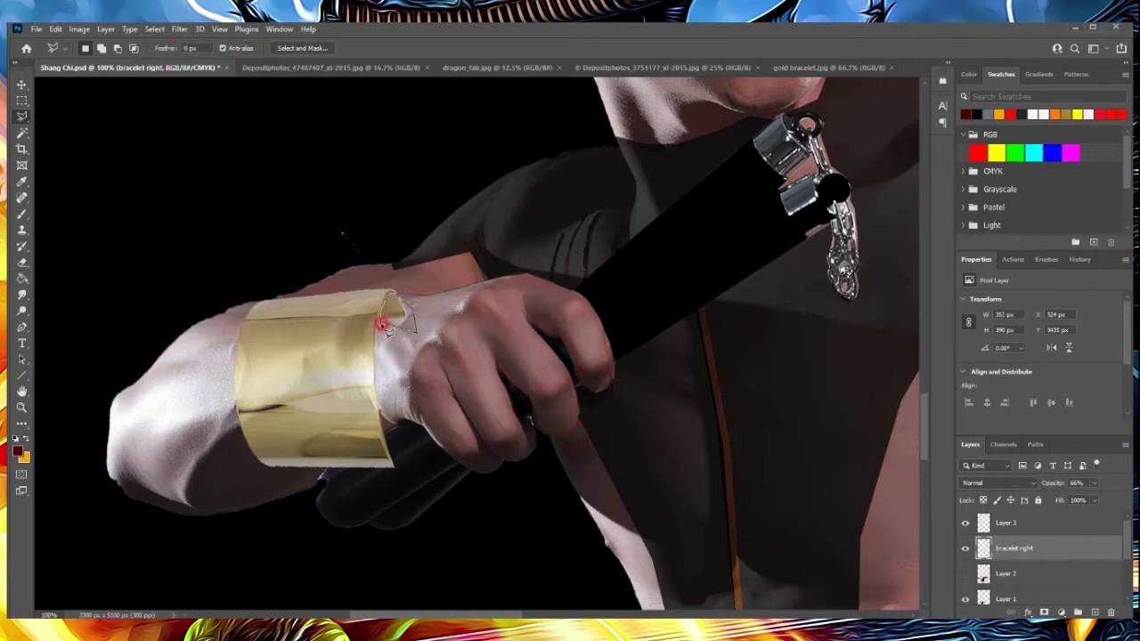
- Warp the bracelet to curve around the wrist and delete the sliver below it
key(ctrl+t)
click(55, 28)
click(338, 463)
drag(254, 470, 230, 539)
mouse_move(326, 483)
mouse_down()
mouse_move(450, 378)
mouse_move(419, 392)
mouse_up()
drag(258, 481, 167, 375)
key(Return)
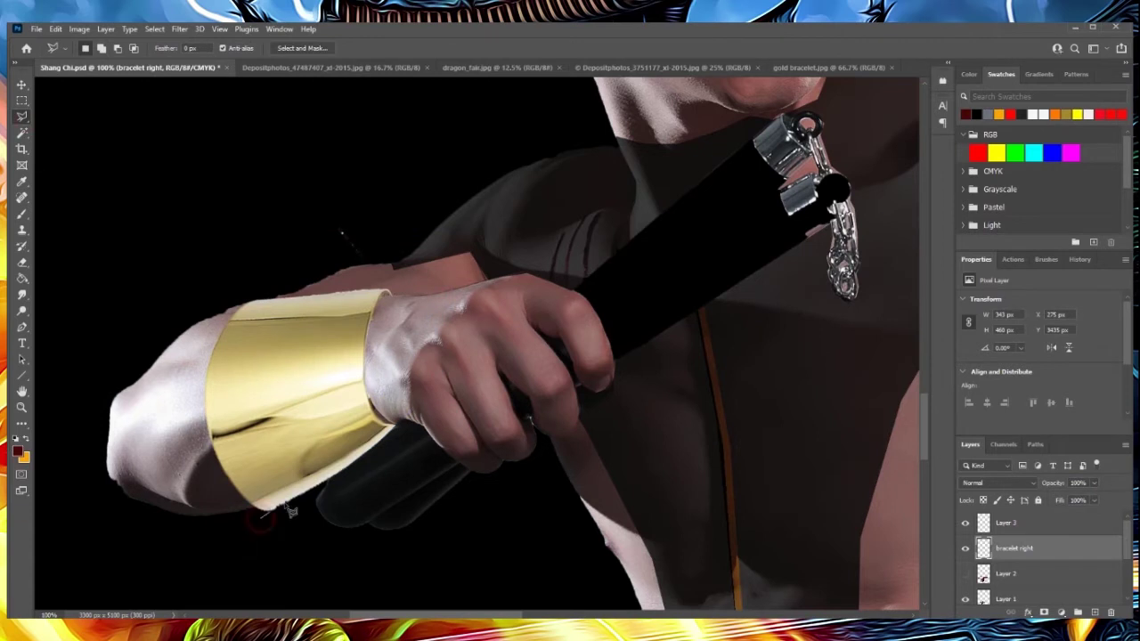
click(319, 514)
key(Delete)
key(ctrl+d)
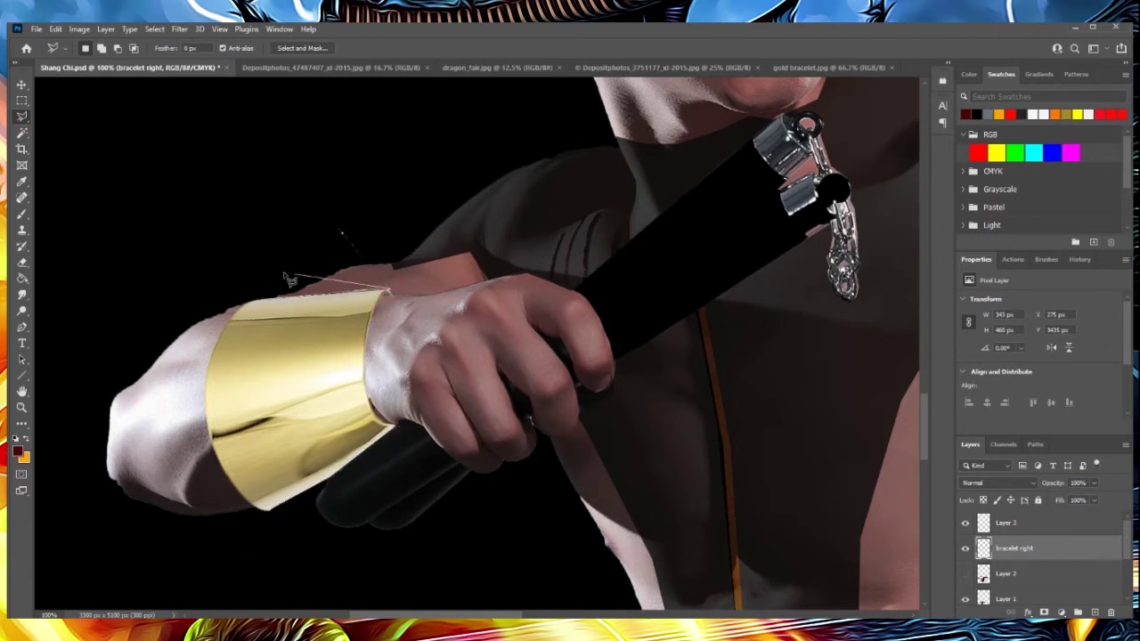
- Add a shading layer and brush darker tone onto the bracelet's lower part
key(ctrl+minus)
key(ctrl+minus)
key(ctrl+minus)
key(w)
click(1006, 548)
key(b)
drag(445, 419, 377, 407)
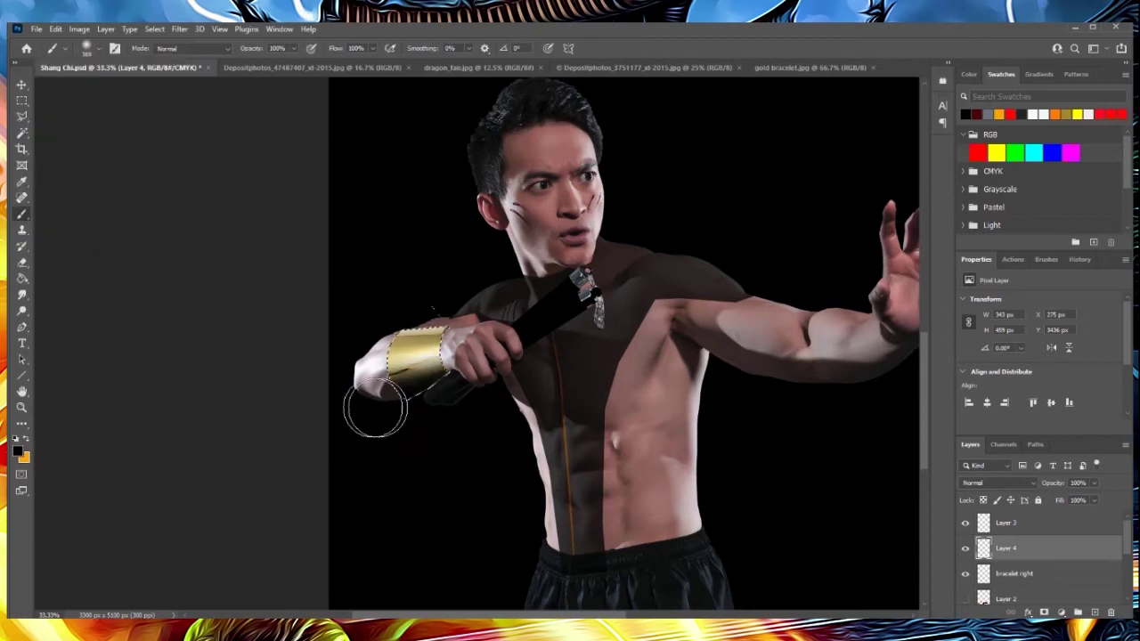
- Set the shading layer's blend mode and clip the shading to the bracelet
click(998, 483)
click(970, 489)
key(ctrl+shift+alt+n)
key(ctrl+d)
click(105, 28)
click(178, 241)
- Set Layer 6 to 46% opacity and Overlay, and move it directly under Layer 5
key(ctrl+shift+alt+n)
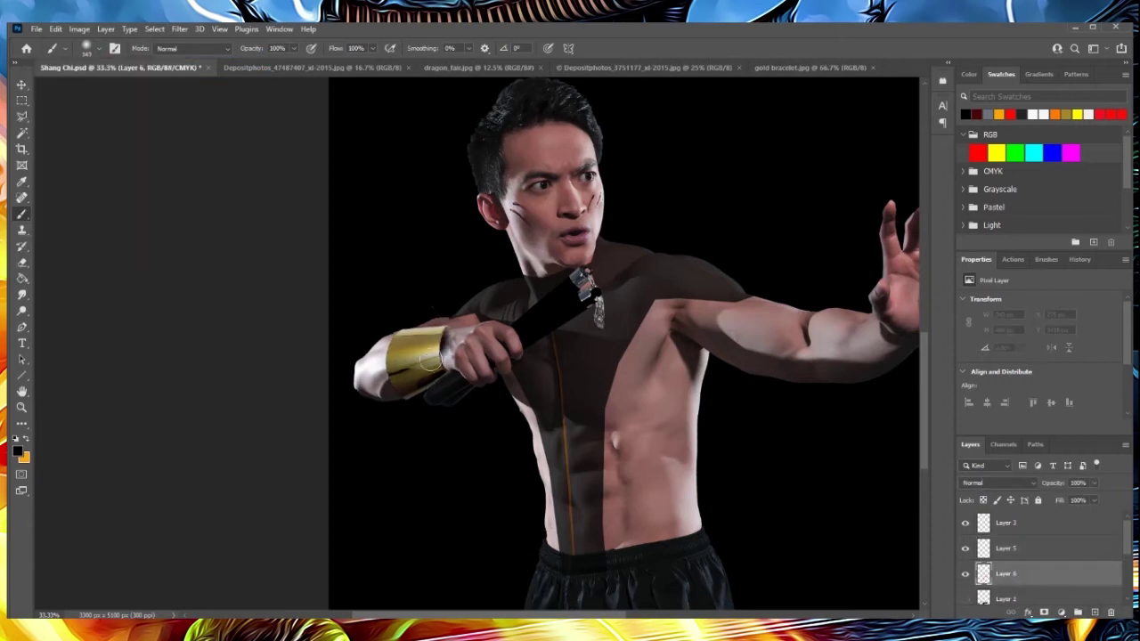
key(v)
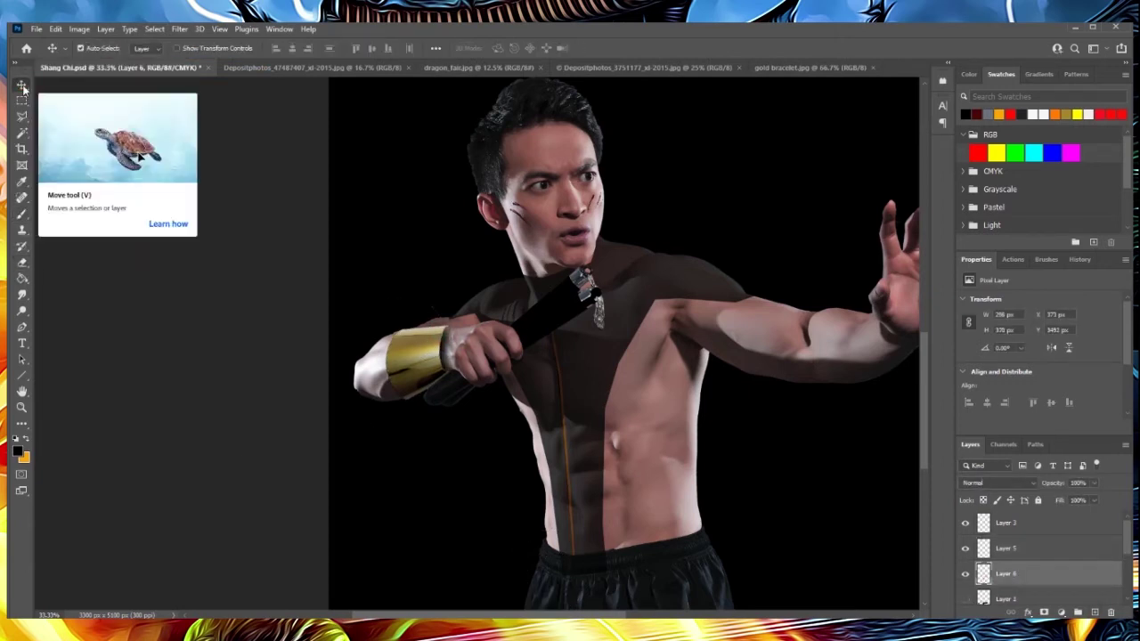
click(1006, 548)
click(971, 577)
click(1006, 573)
drag(1094, 483, 1069, 500)
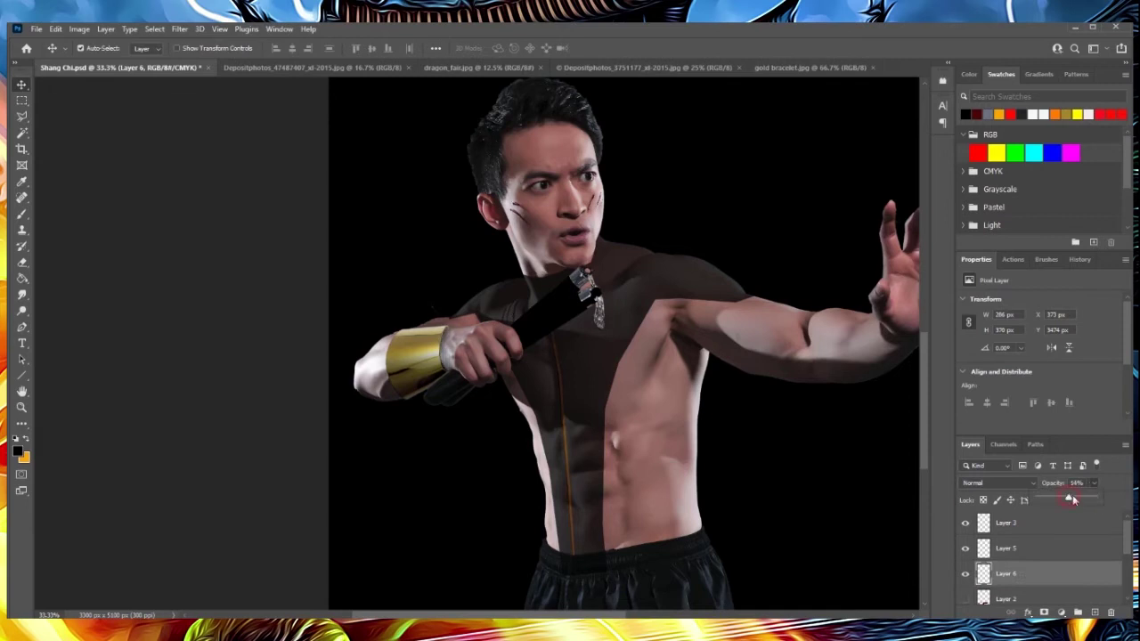
click(997, 483)
click(989, 535)
click(1007, 547)
drag(1015, 602, 1025, 568)
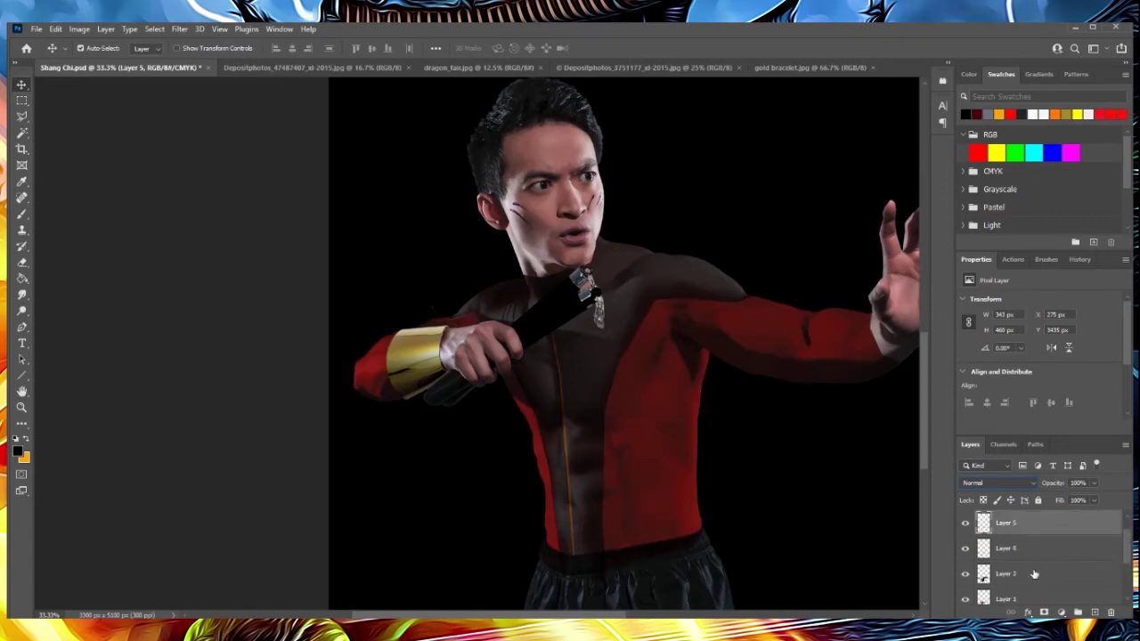
- Rename Layer 5 to 'r bracer'
double_click(1015, 548)
key(Escape)
text(cer)
key(Return)
key(Return)
- Move the bracer copy onto the right forearm and trim away the part under the hand
drag(320, 356, 797, 337)
key(2)
key(8)
key(l)
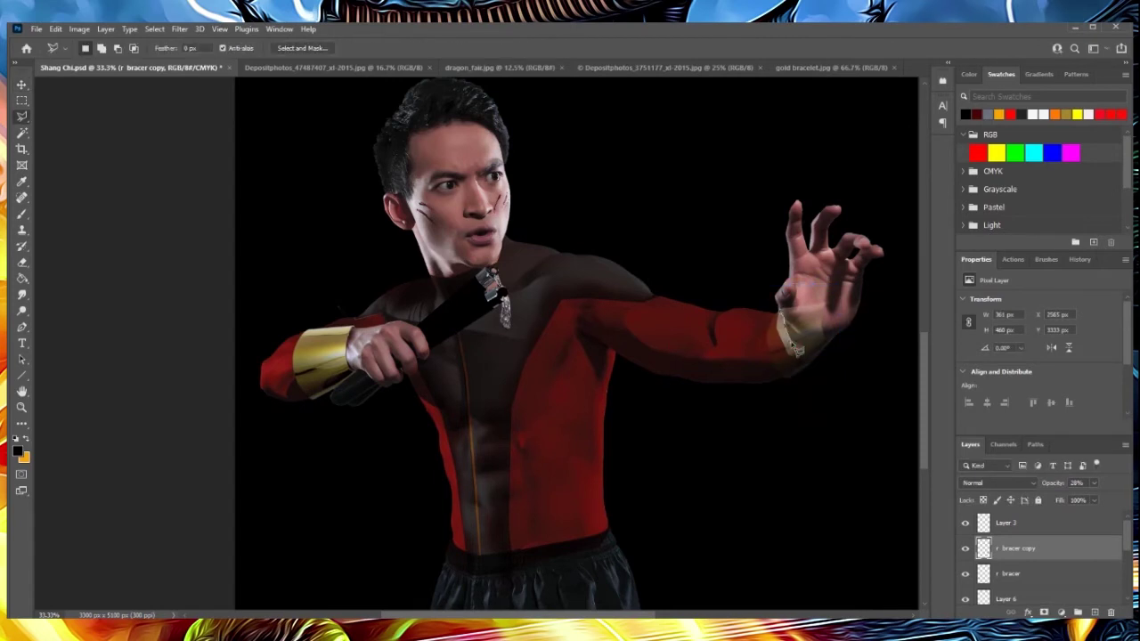
key(Delete)
key(0)
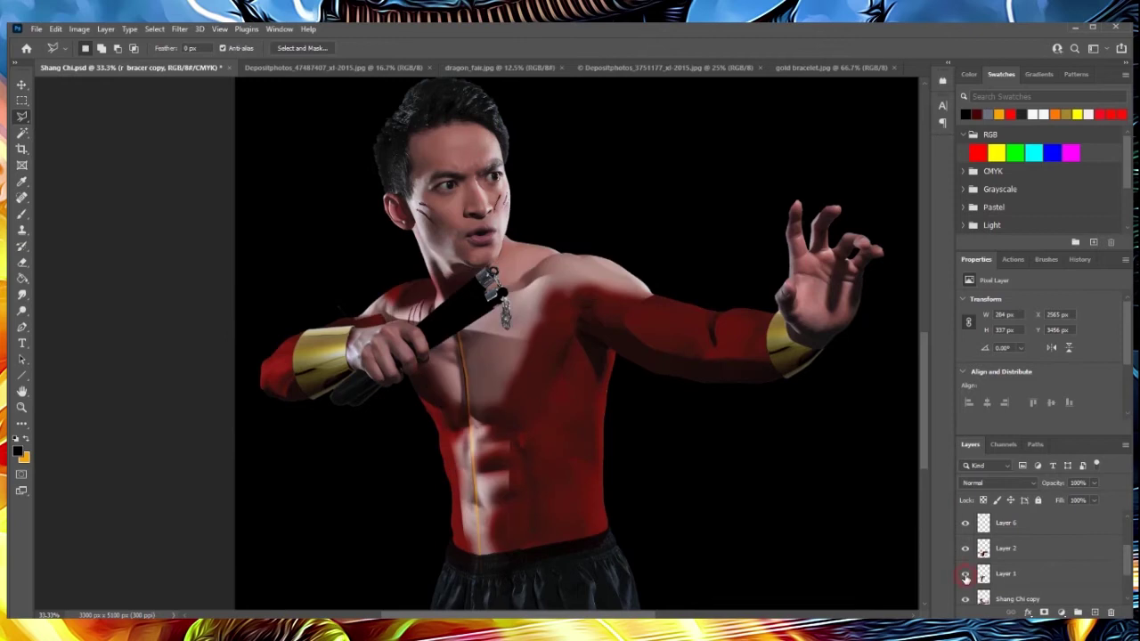
click(22, 294)
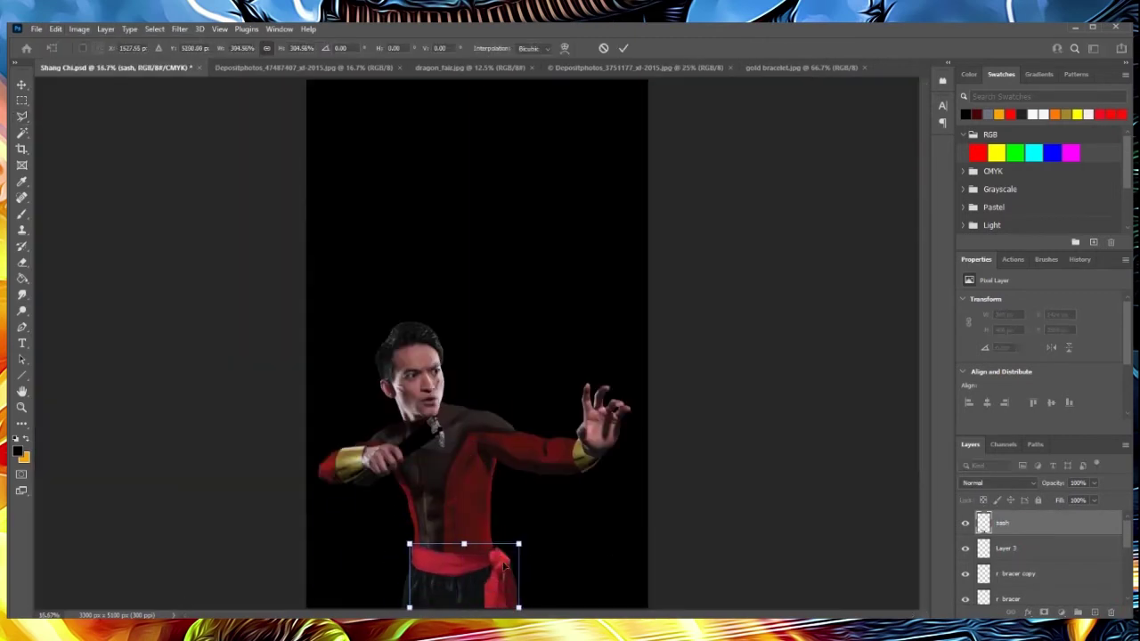
- Darken the sash's left edge on the waist using Brightness/Contrast
key(z)
click(522, 596)
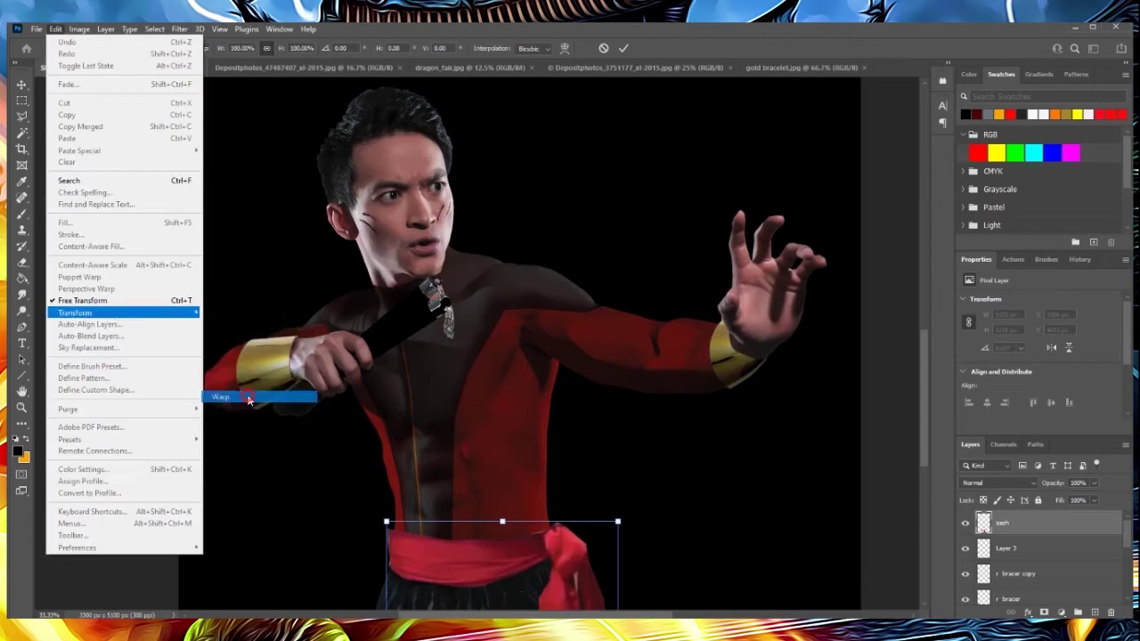
key(l)
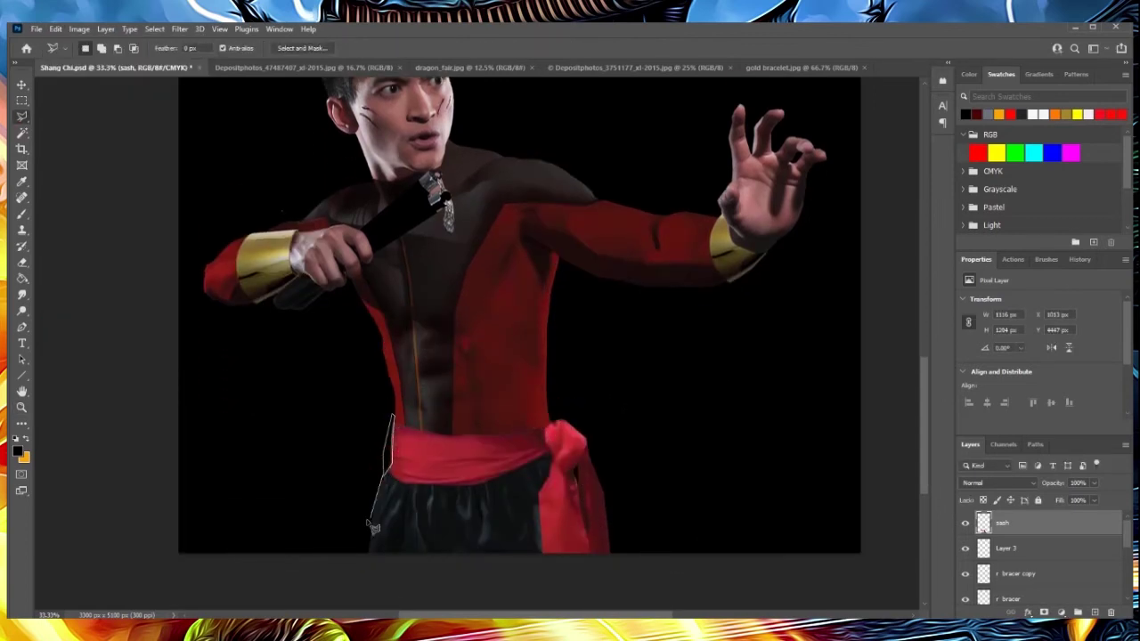
click(79, 28)
click(223, 67)
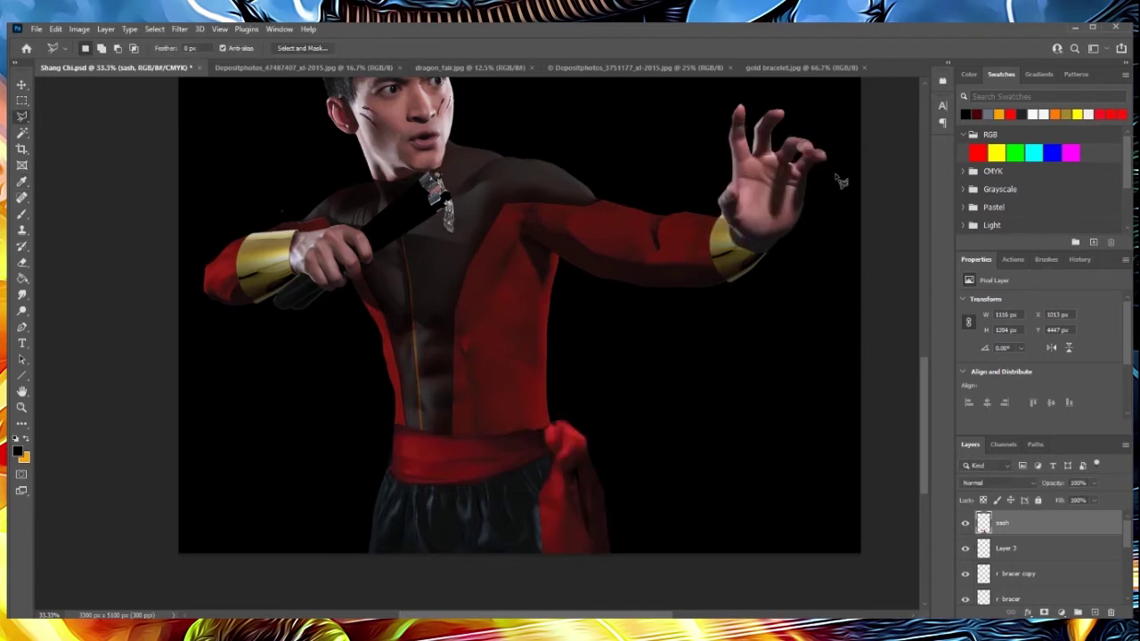
click(844, 161)
key(ctrl+minus)
key(ctrl+minus)
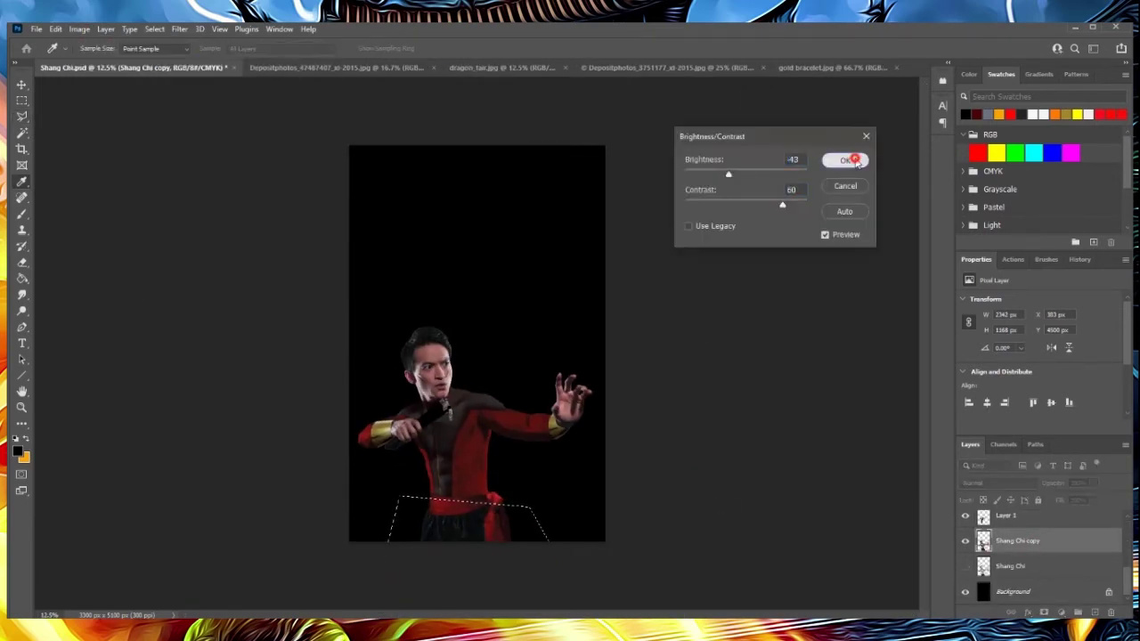
- Group the figure layers as 'Shang Chi' and flip the dragon image horizontally
click(853, 161)
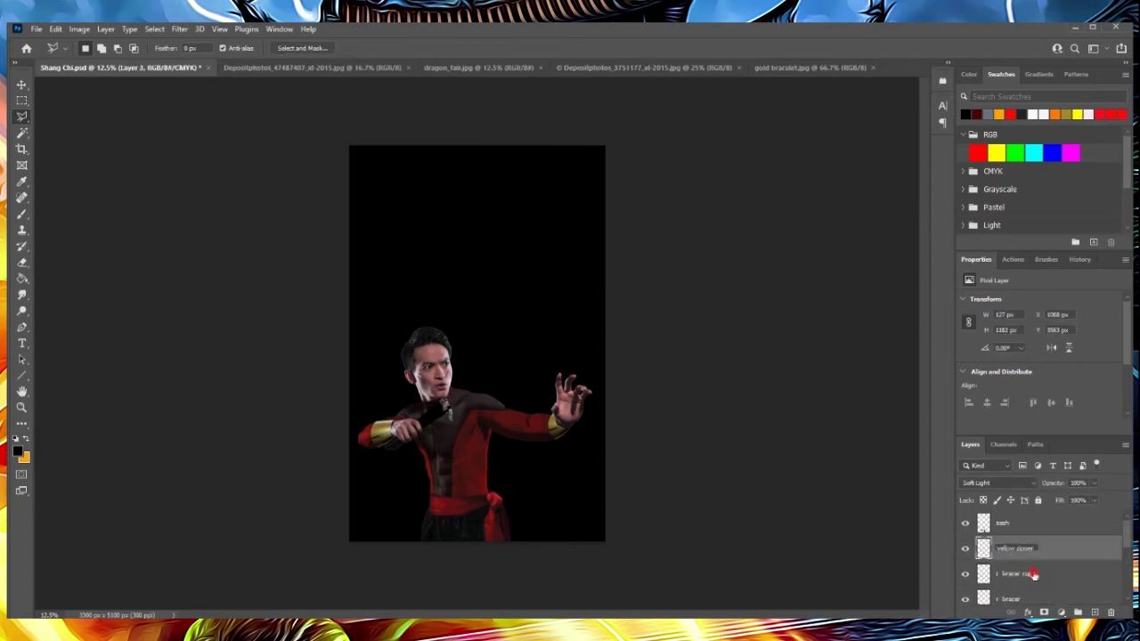
click(1011, 599)
scroll(966, 552, down, 2)
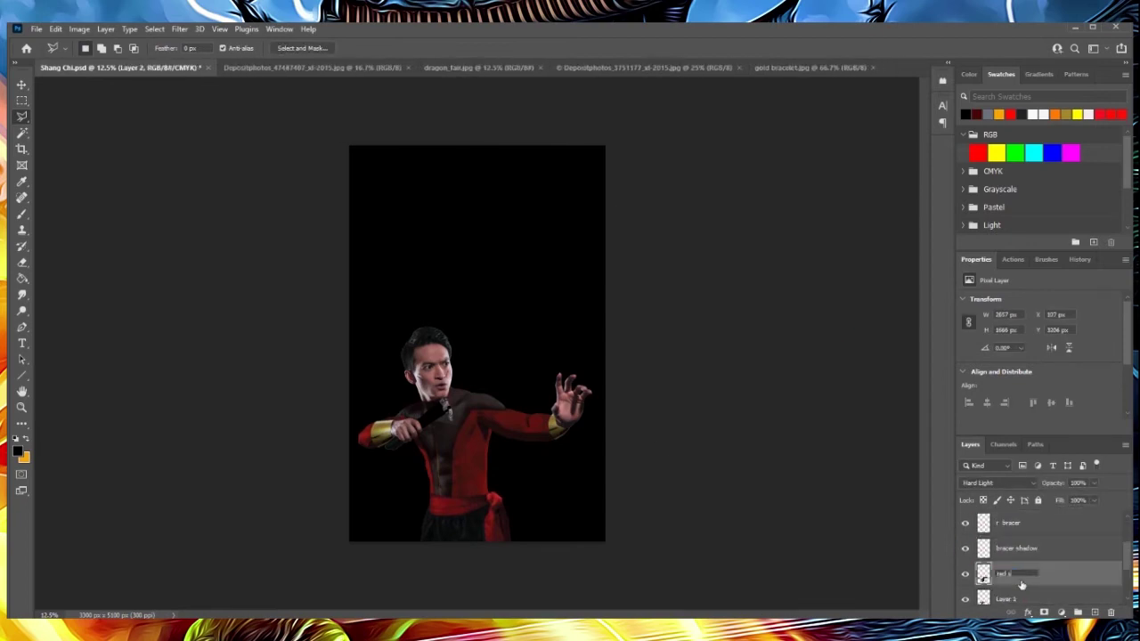
key(ctrl+g)
double_click(1014, 518)
text(Shang Chi)
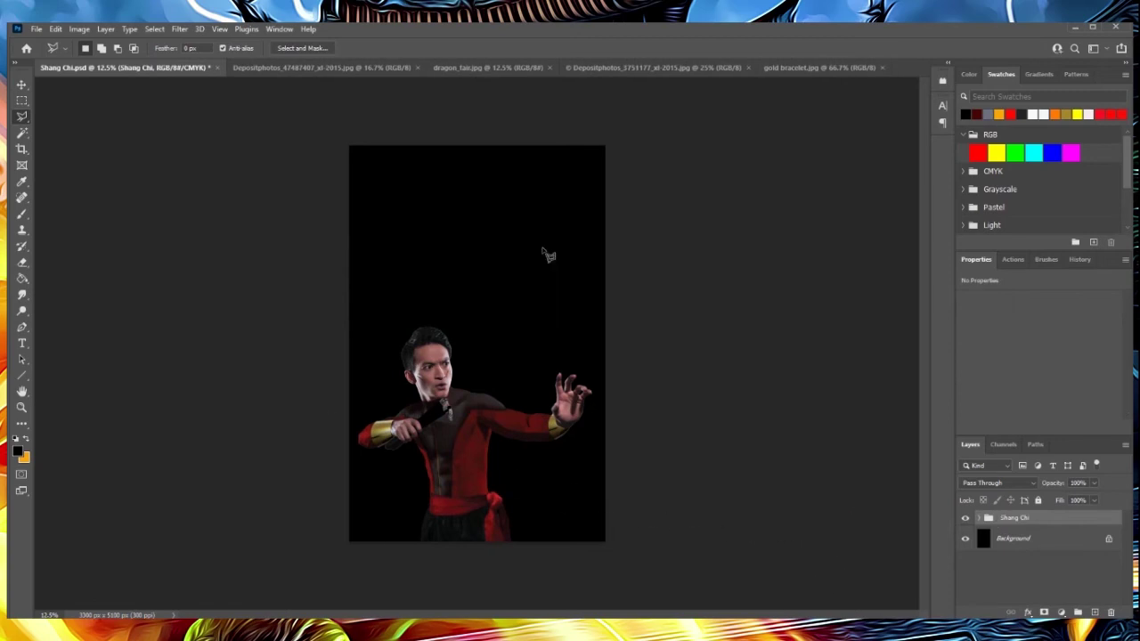
click(55, 28)
click(235, 505)
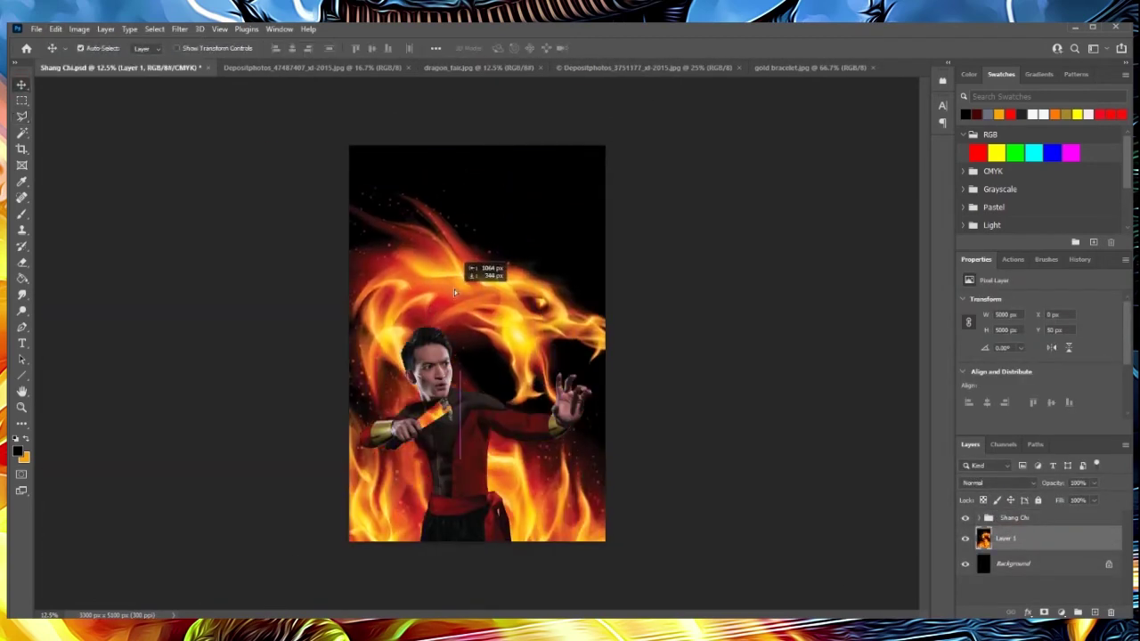
- Position the dragon behind the figure and erase its lower flames with a large soft eraser
drag(454, 292, 462, 291)
click(22, 262)
click(86, 48)
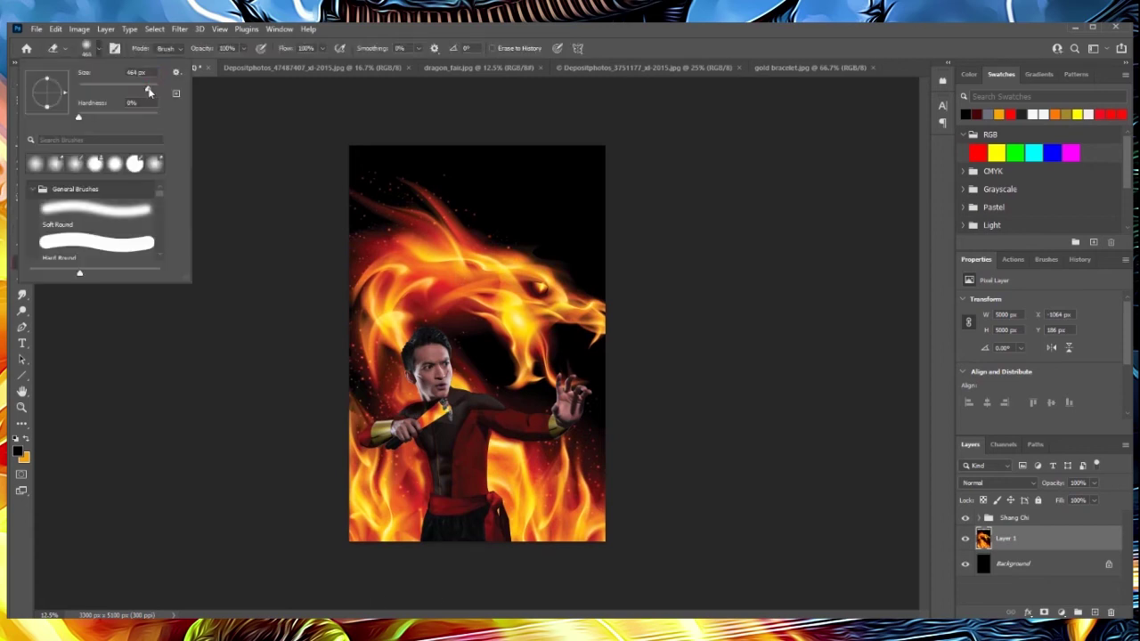
mouse_move(285, 445)
mouse_down()
mouse_move(357, 478)
mouse_move(611, 478)
mouse_move(535, 490)
mouse_up()
- Warp the dragon so its edges bow outward and its top-right corner meets the head
click(55, 28)
click(232, 387)
drag(656, 542, 712, 615)
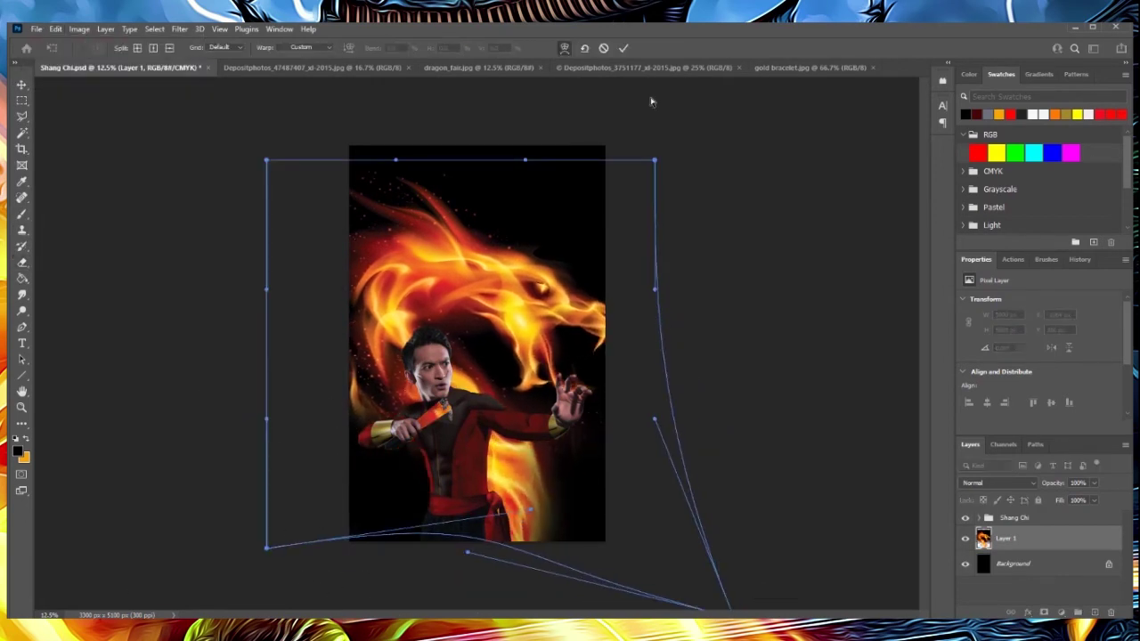
drag(428, 156, 428, 31)
drag(655, 160, 433, 157)
drag(656, 420, 815, 418)
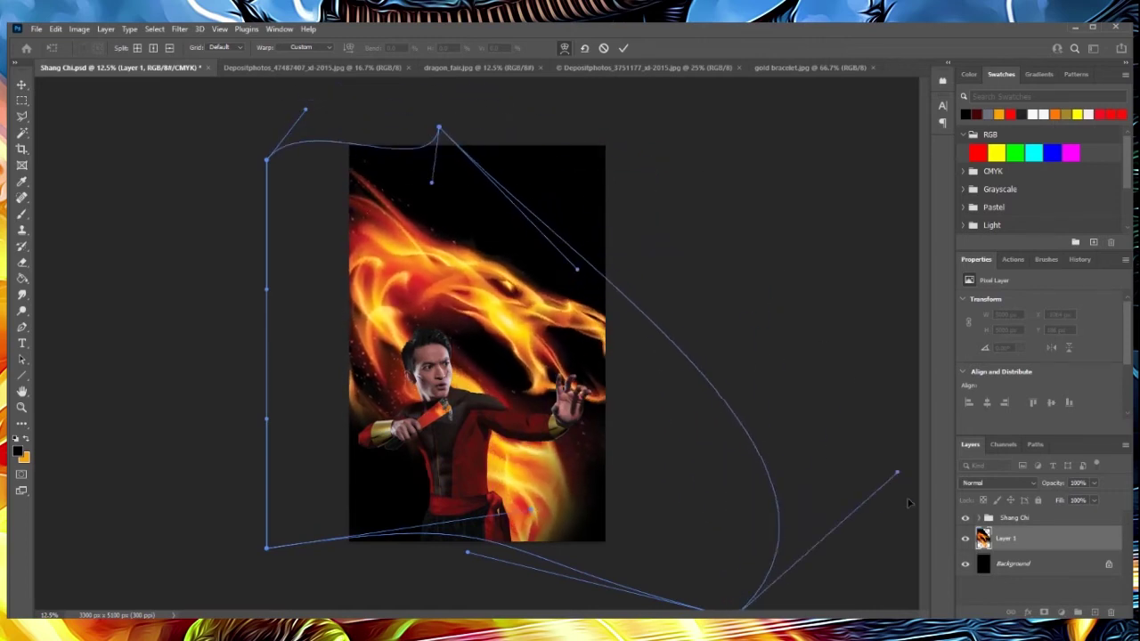
drag(534, 196, 683, 281)
drag(267, 161, 354, 187)
drag(438, 129, 512, 290)
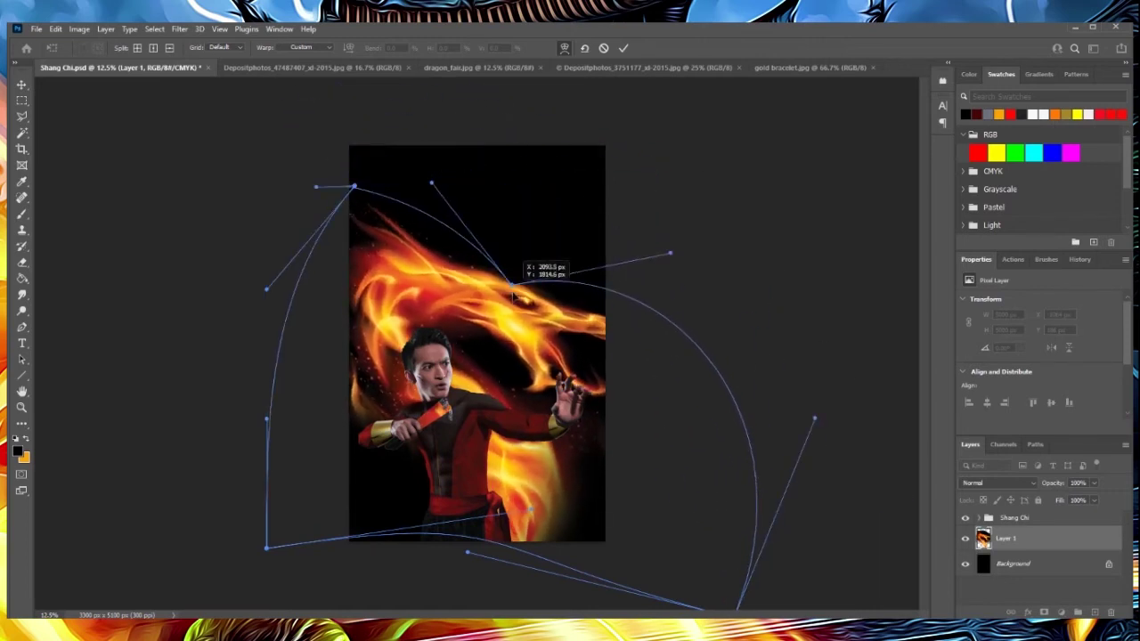
key(Return)
- Warp the dragon again, pushing its corner off canvas and pulling the top inward
click(56, 29)
click(232, 386)
mouse_move(656, 541)
mouse_down()
mouse_move(677, 595)
mouse_move(615, 588)
mouse_up()
drag(396, 160, 317, 122)
drag(526, 160, 396, 123)
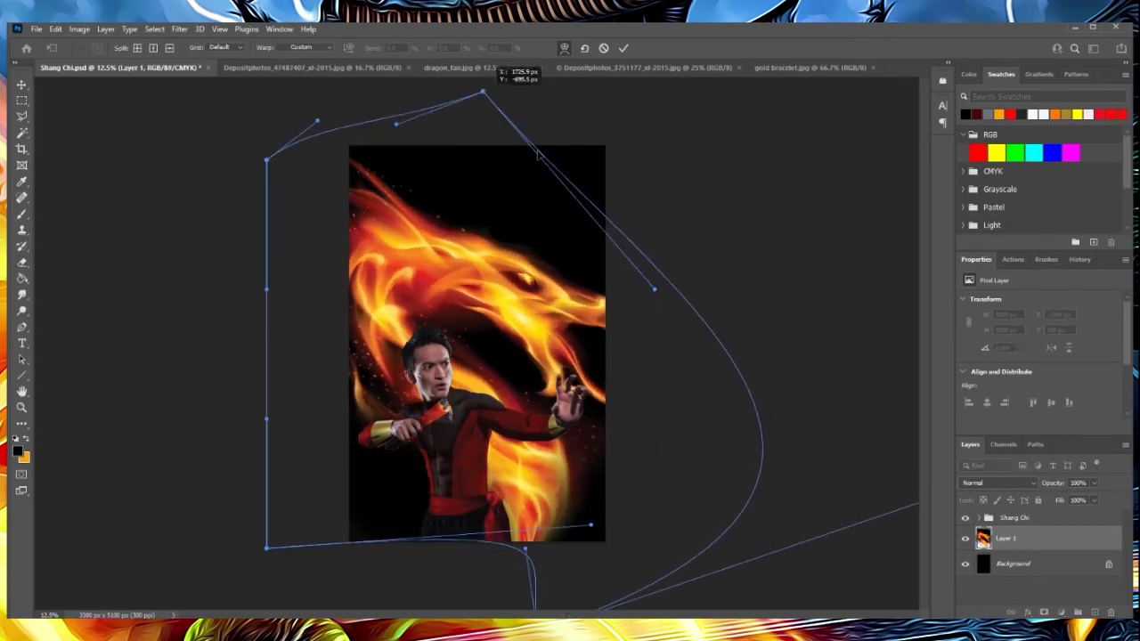
drag(655, 289, 468, 240)
key(Return)
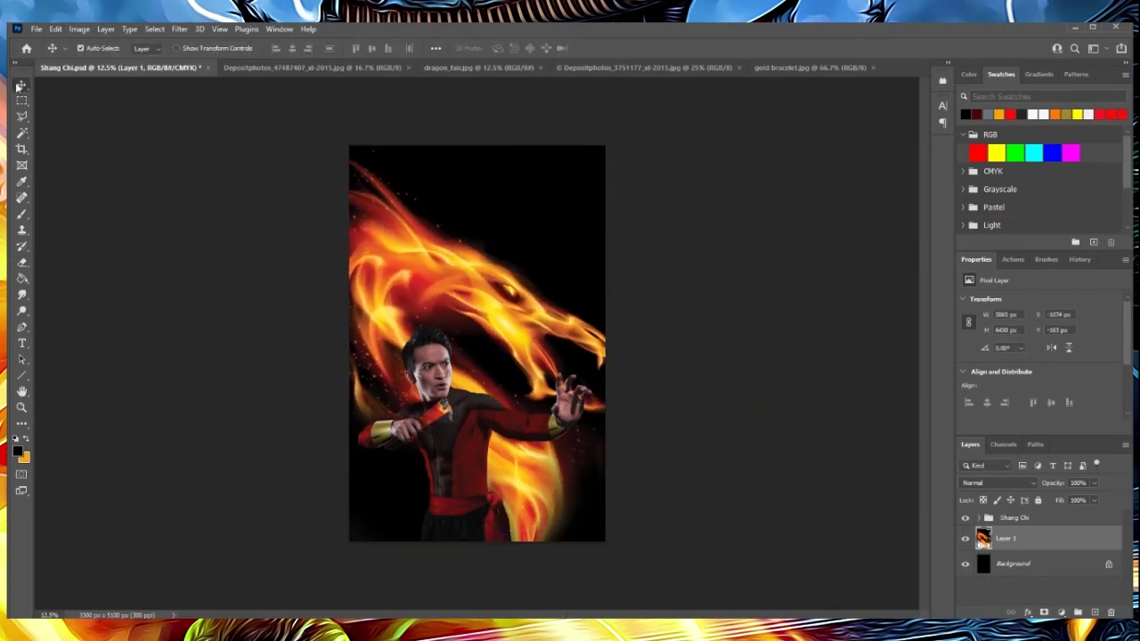
click(55, 28)
click(231, 386)
- Finish curving the dragon's right edge and add a red Outer Glow to the Shang Chi group
mouse_move(712, 298)
mouse_down()
mouse_move(845, 152)
mouse_move(827, 233)
mouse_up()
drag(561, 134, 460, 130)
key(Return)
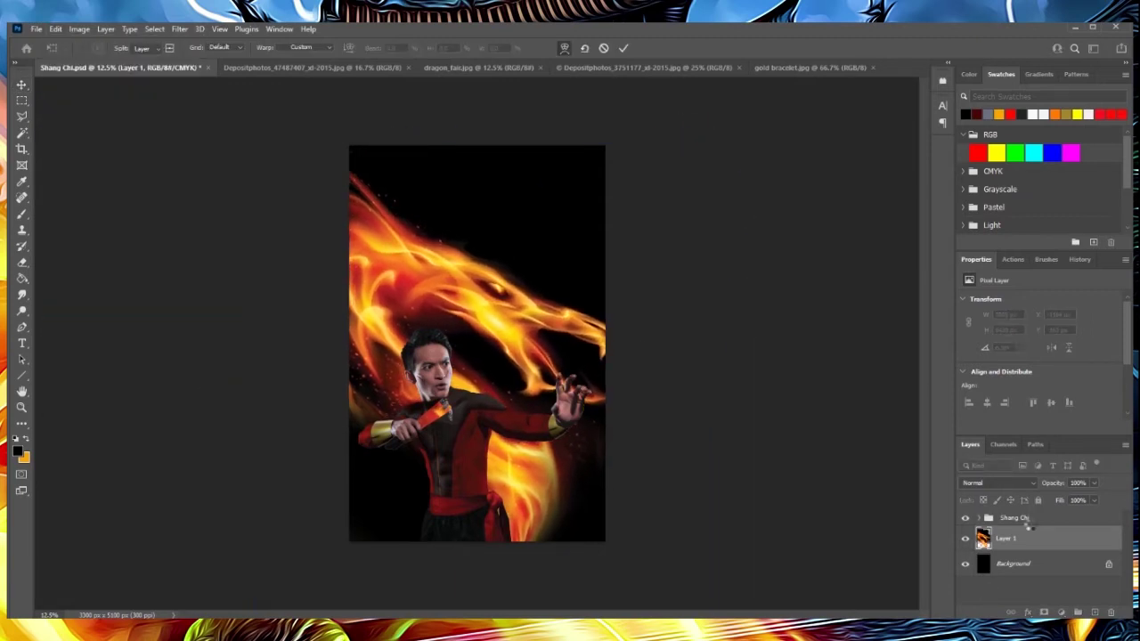
click(105, 28)
click(580, 333)
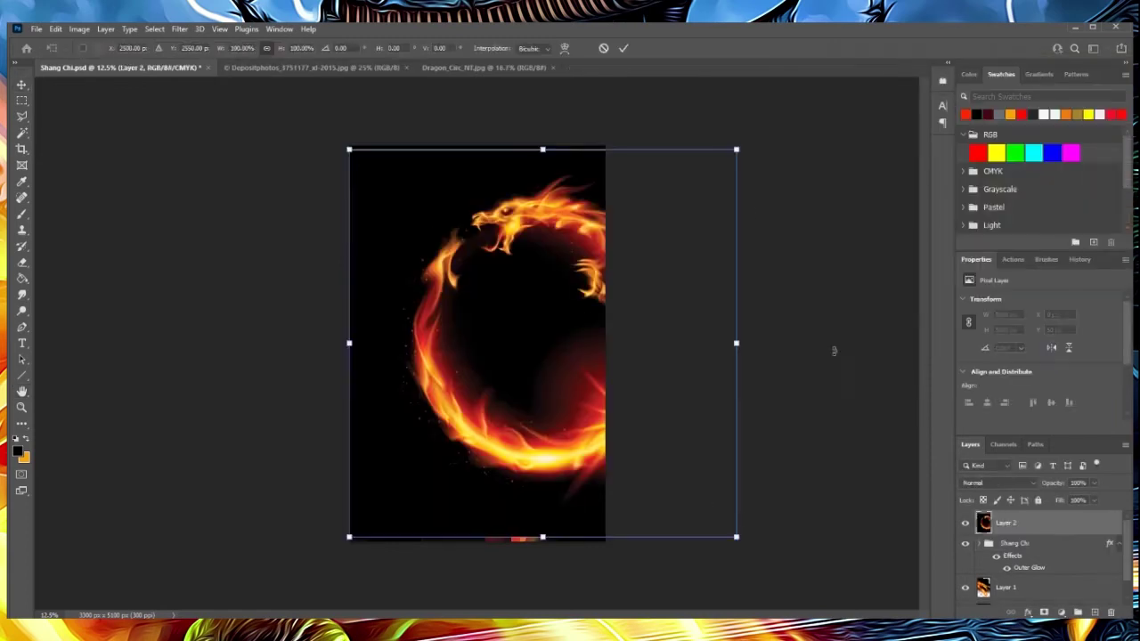
- Blend the fire ring in Screen mode and rotate it around the figure
click(988, 482)
click(970, 443)
key(ctrl+t)
mouse_move(477, 346)
mouse_down()
mouse_move(489, 132)
mouse_move(450, 129)
mouse_up()
- Commit the fire ring's rotation, then warp it to pull its right edge outward
key(Return)
key(e)
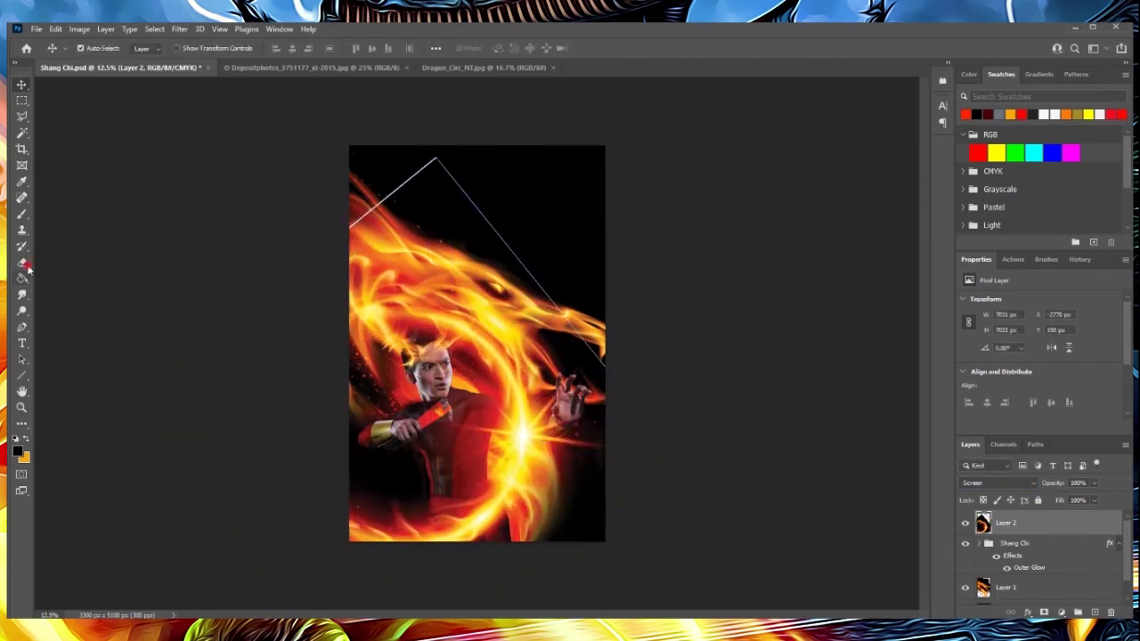
key(ctrl+t)
click(55, 29)
click(234, 378)
drag(679, 338, 729, 310)
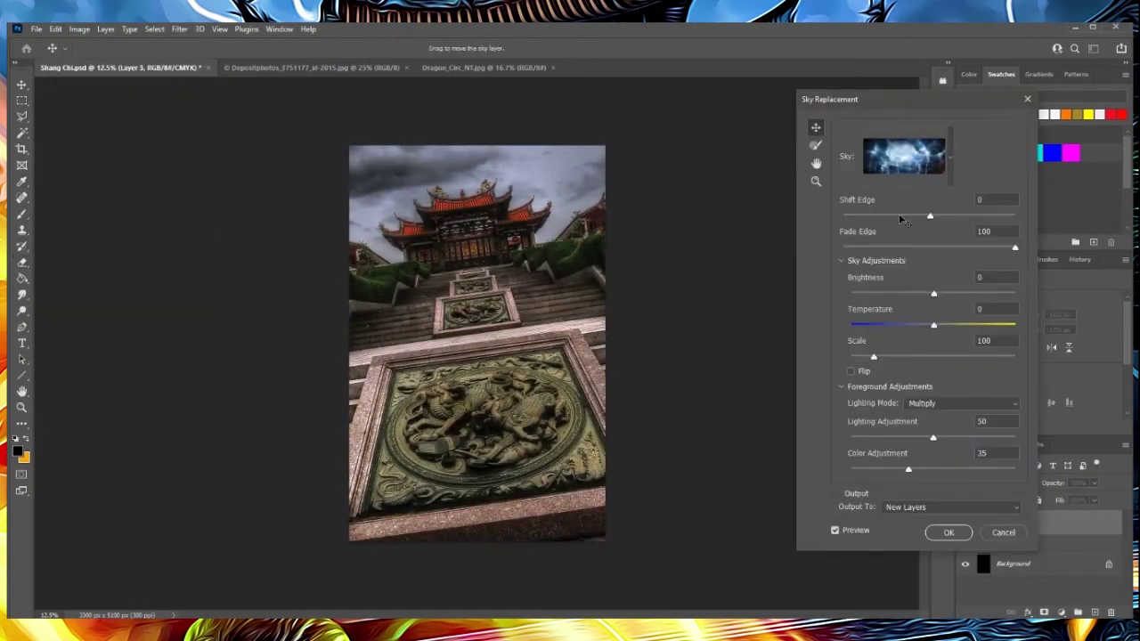
- Replace the temple sky with a stormy sky, scaled slightly down, foreground adjustment 81
click(1010, 159)
drag(874, 356, 870, 357)
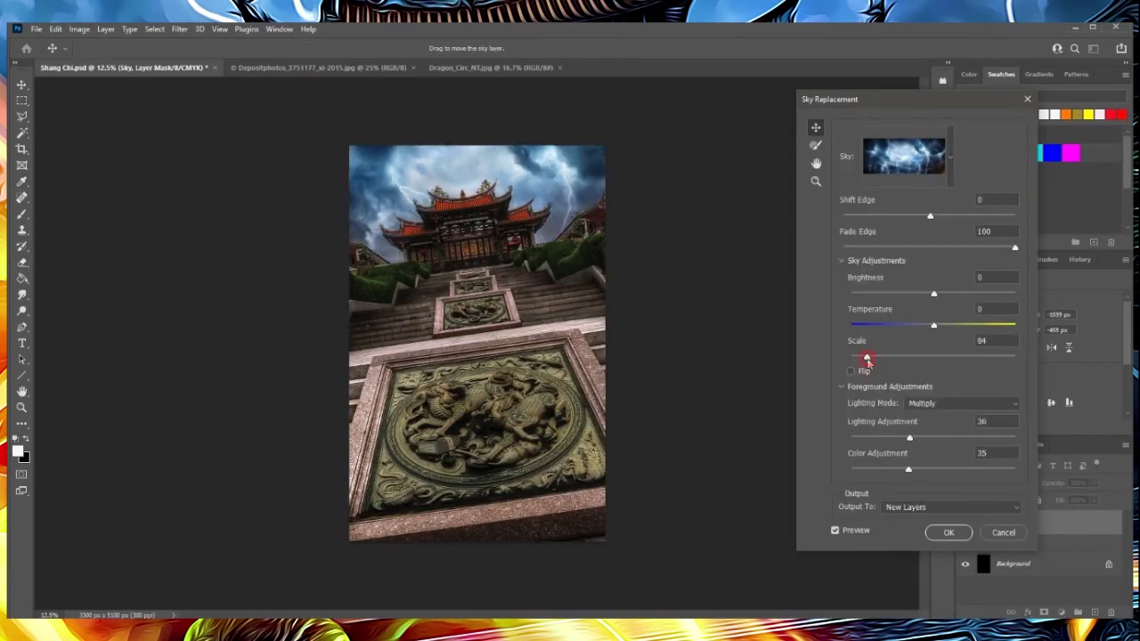
mouse_move(947, 474)
mouse_down()
mouse_move(865, 470)
mouse_move(983, 469)
mouse_up()
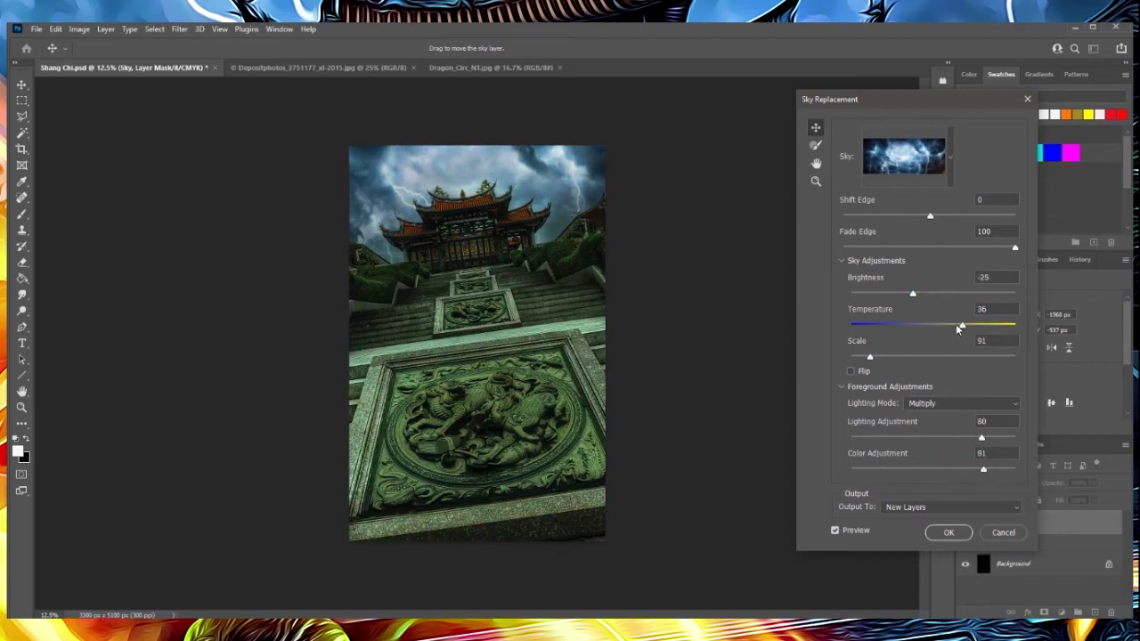
key(Return)
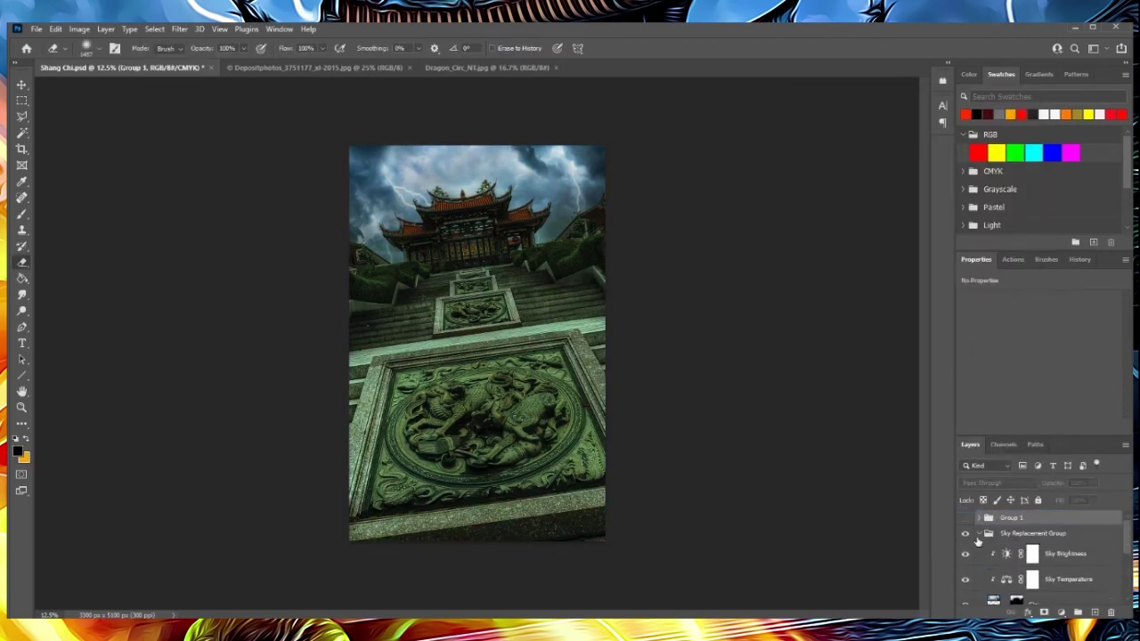
- Add a Moonlight Color Lookup adjustment and show Group 1 again
click(1060, 613)
click(1060, 534)
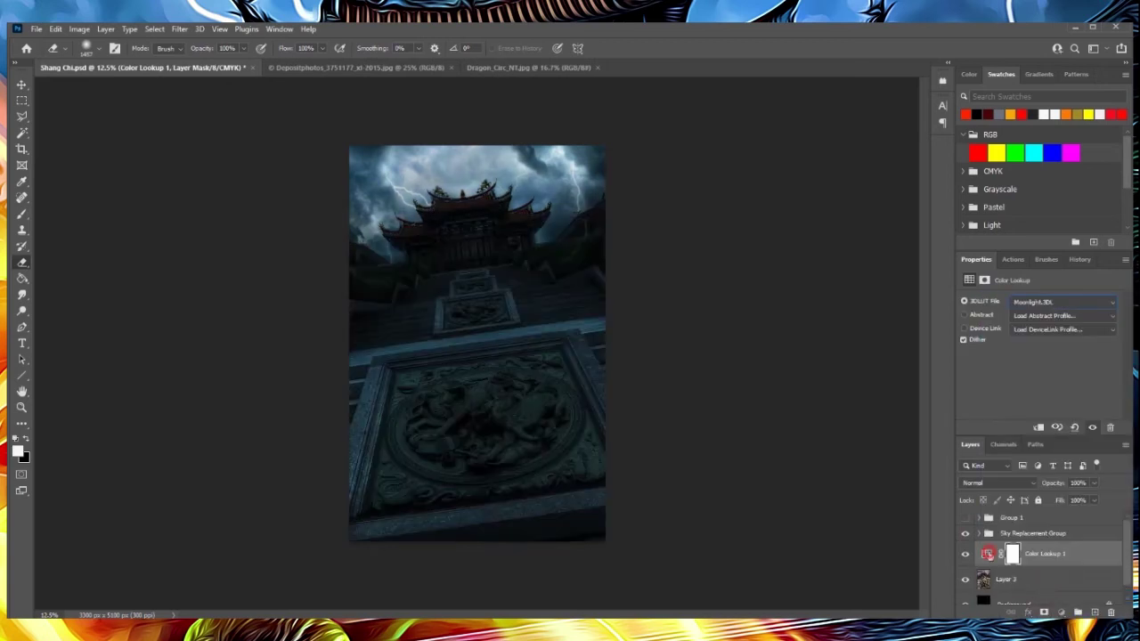
click(965, 518)
click(1011, 521)
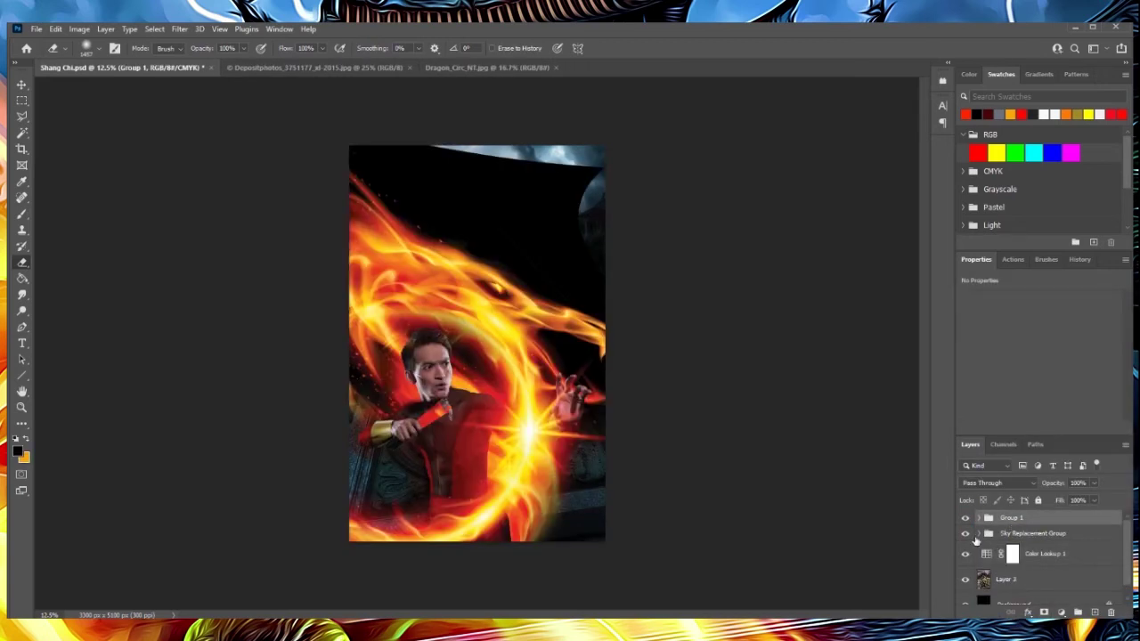
- Set the fire dragon layer's blend mode to Screen
click(1026, 540)
click(996, 483)
click(997, 438)
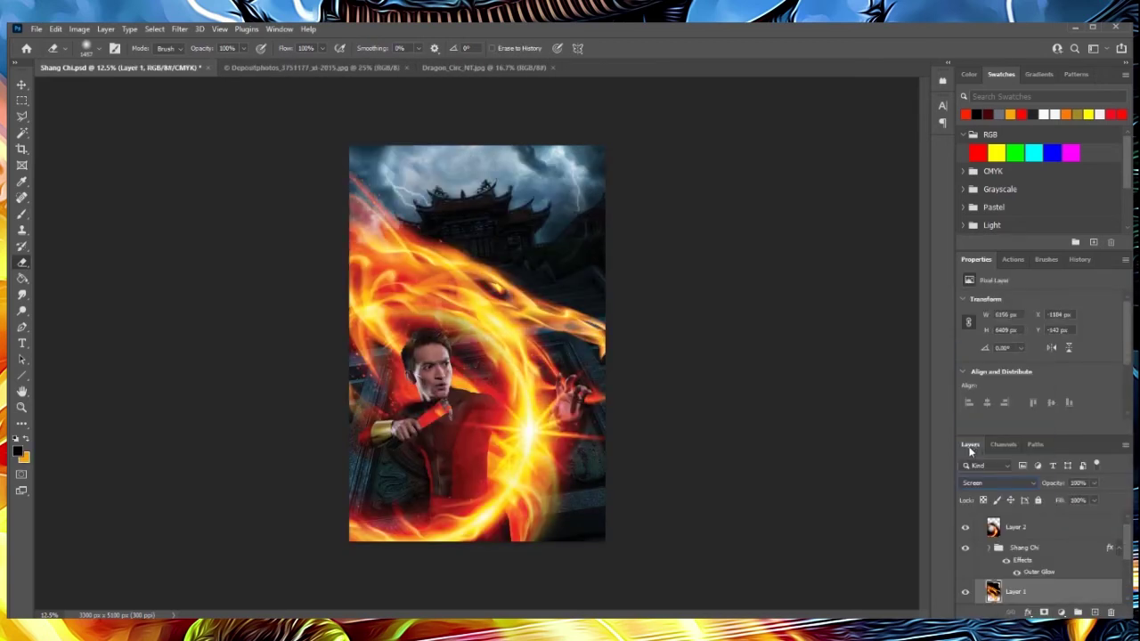
click(981, 518)
click(1011, 521)
- Rotate and shift the fire dragon around the figure, then zoom in on the hand and face
key(ctrl+t)
drag(739, 392, 755, 363)
key(Return)
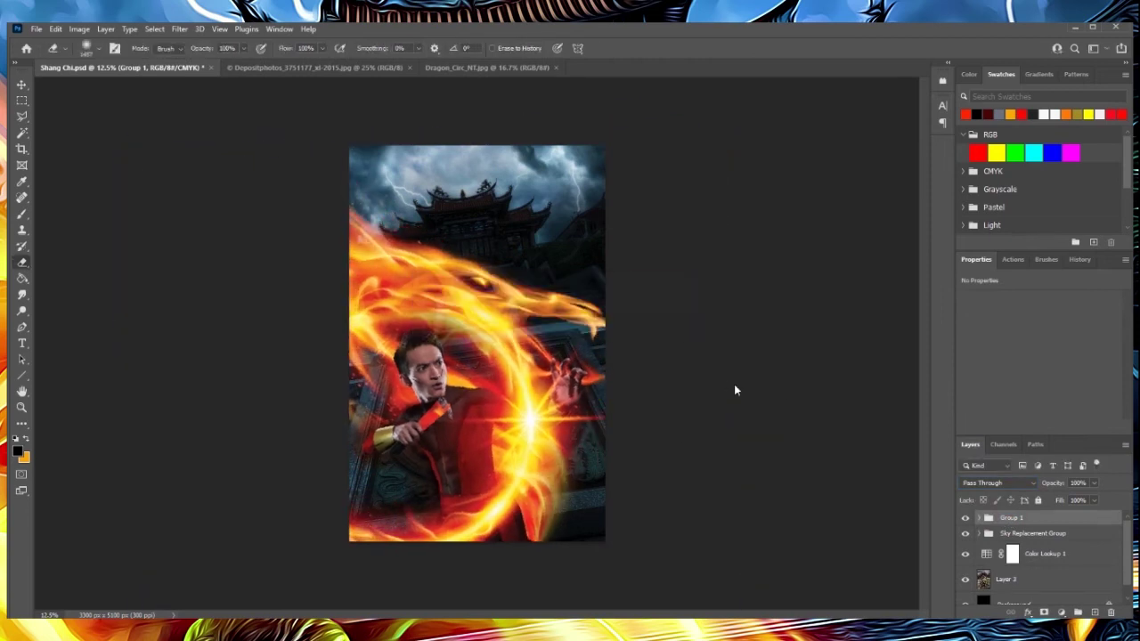
key(z)
drag(416, 431, 498, 431)
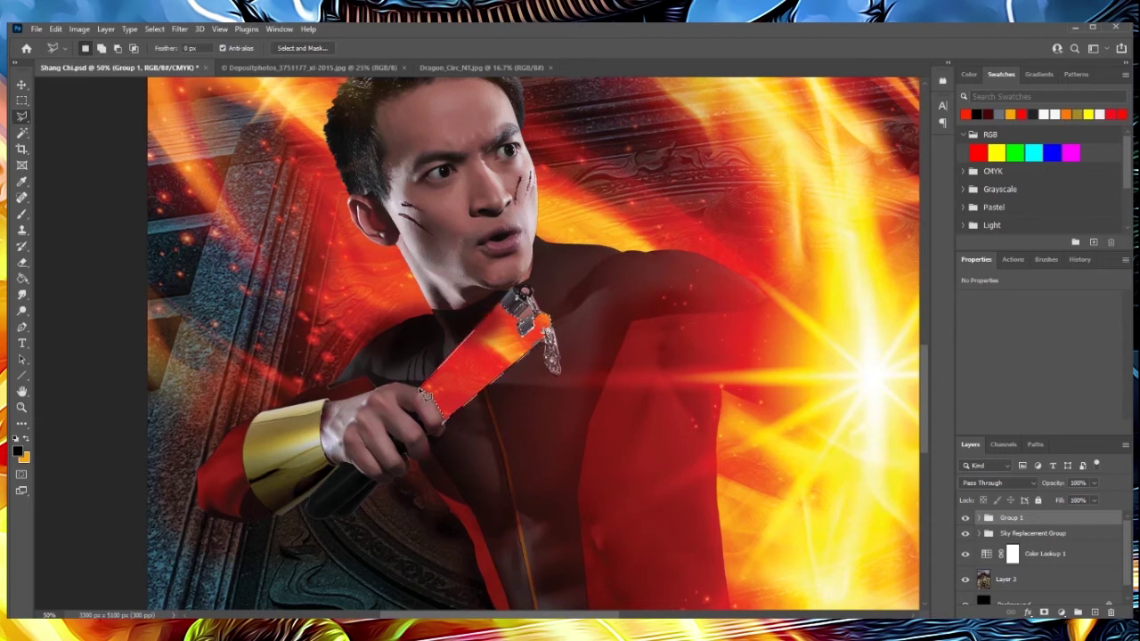
- Copy the lasso-selected red blade from the Shang Chi copy layer to a new Layer 4 and move it up
click(979, 518)
scroll(1033, 552, down, 3)
click(1035, 547)
key(ctrl+j)
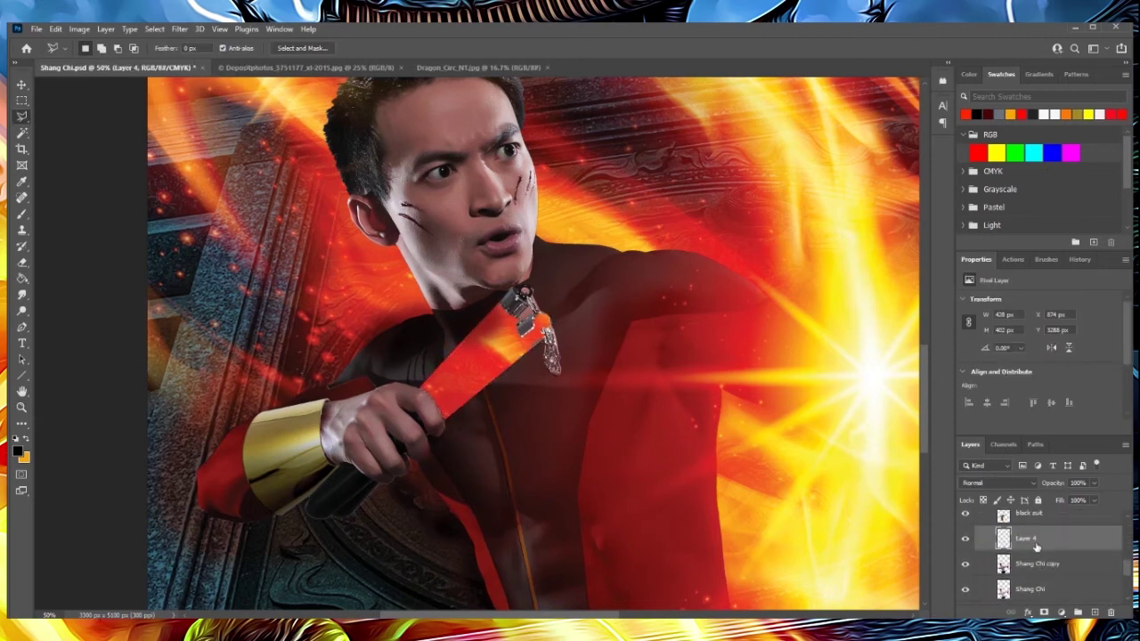
drag(1036, 547, 1044, 524)
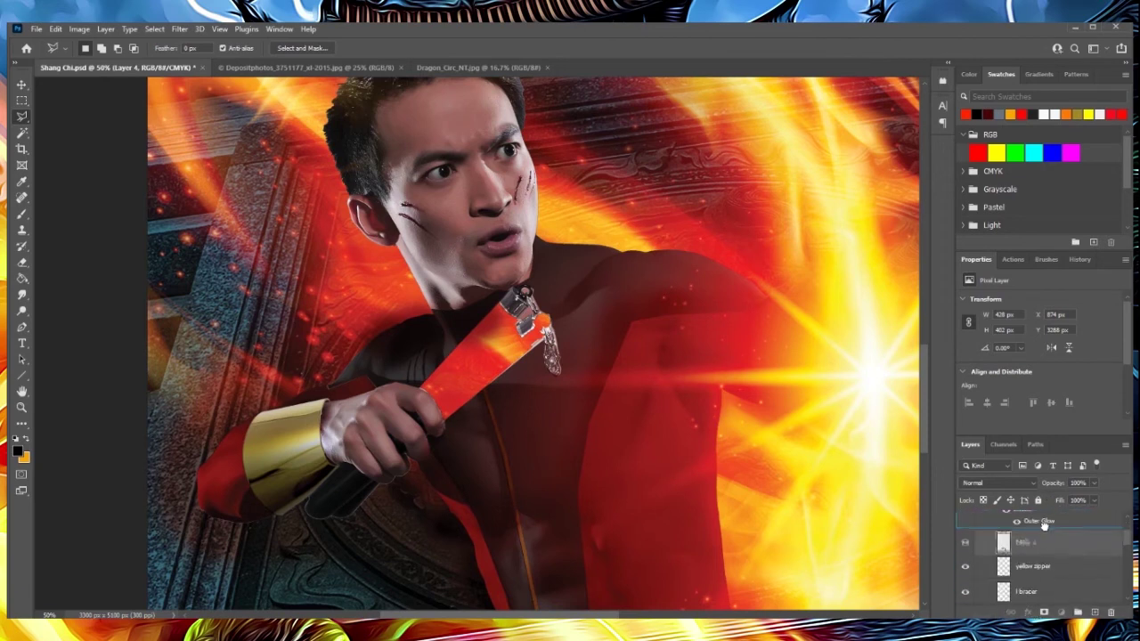
- Paint the blade on Layer 4 dark
scroll(1024, 561, down, 3)
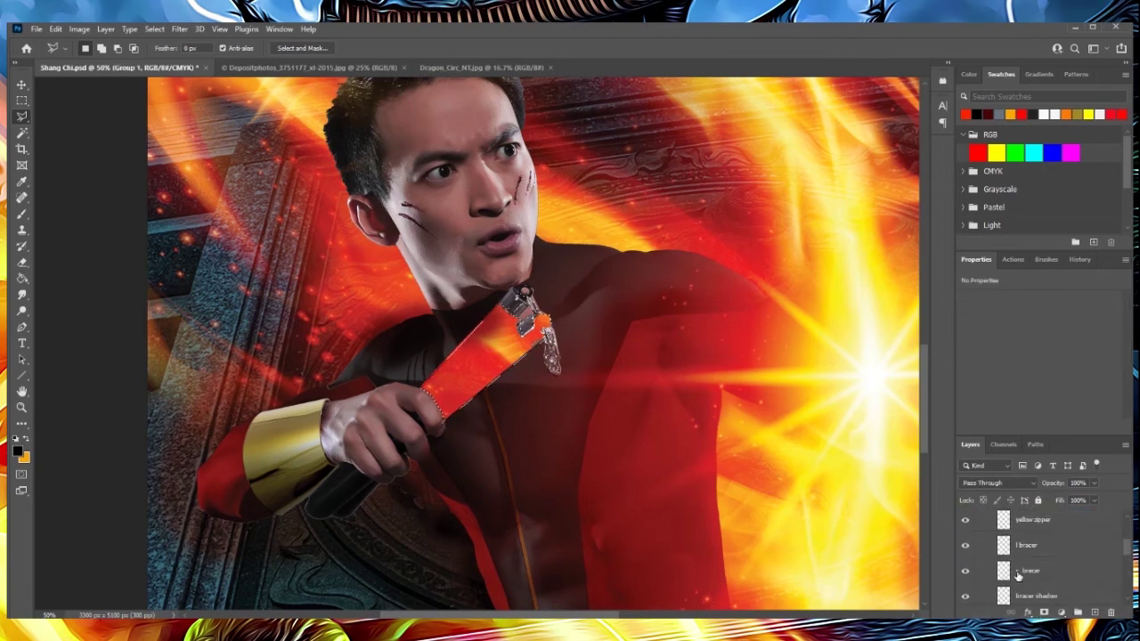
click(1048, 575)
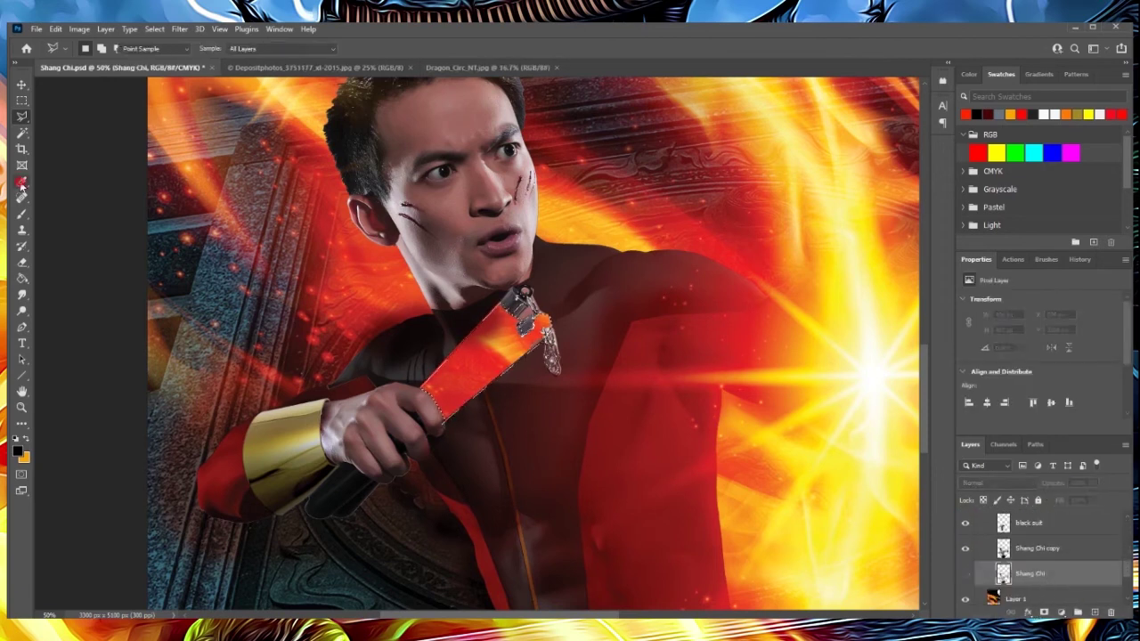
key(ctrl+z)
click(98, 48)
click(405, 424)
click(22, 230)
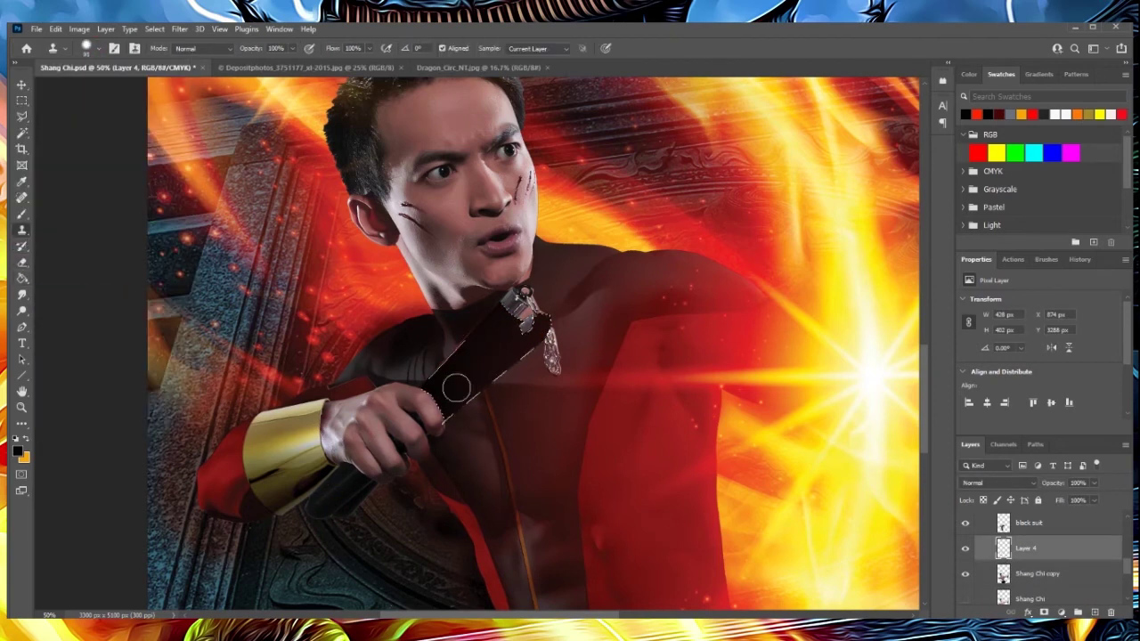
- Copy the dark area to a new bar layer and rotate it along the blade
key(ctrl+j)
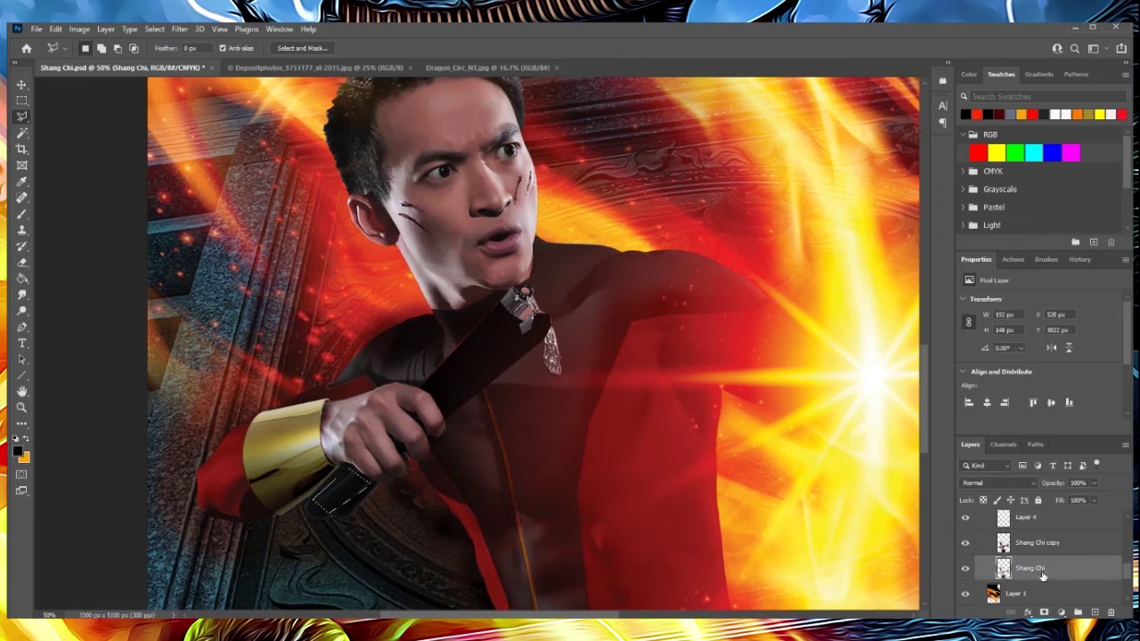
key(ctrl+t)
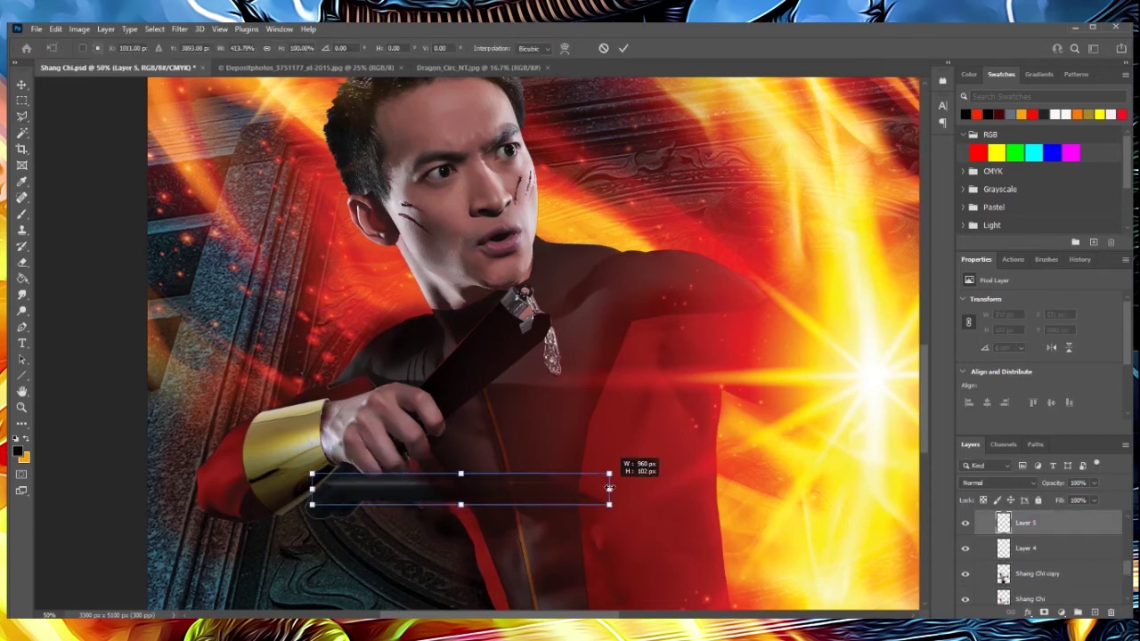
drag(610, 487, 573, 318)
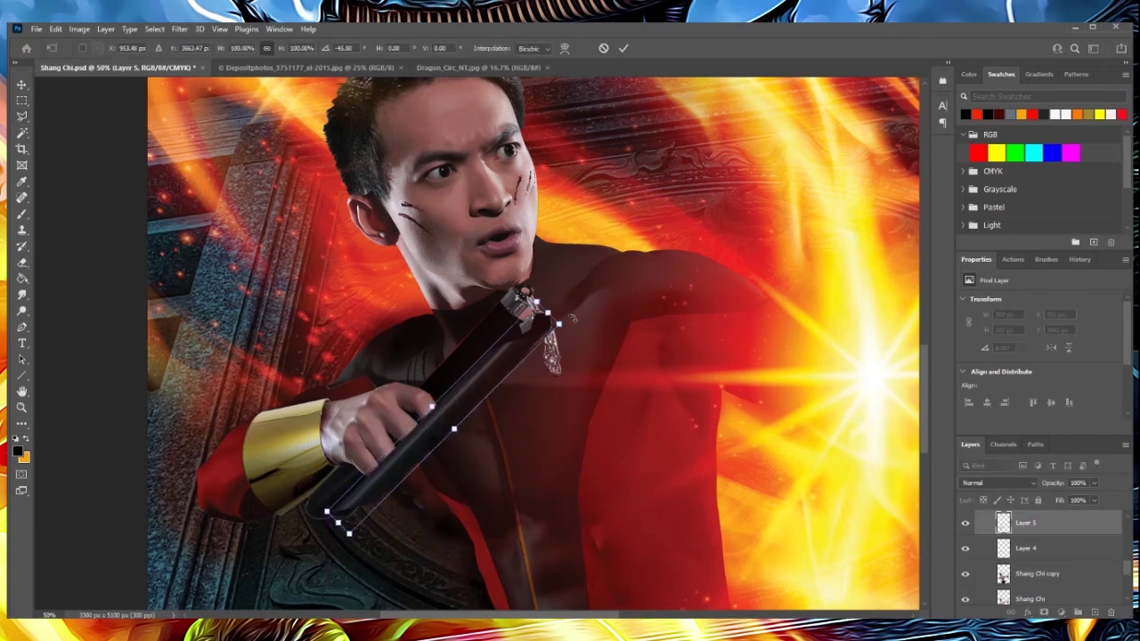
key(Return)
right_click(991, 525)
- Duplicate the dark bar and offset the copy beside the original to form nunchaku sticks
key(ctrl+j)
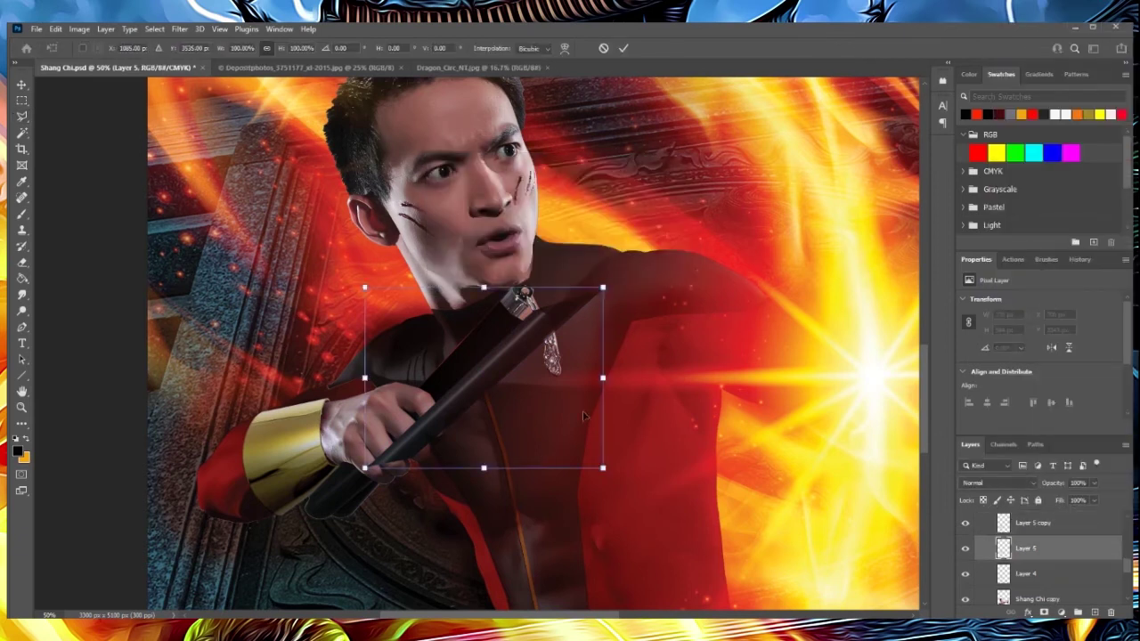
drag(561, 294, 599, 263)
key(Return)
click(21, 84)
click(105, 29)
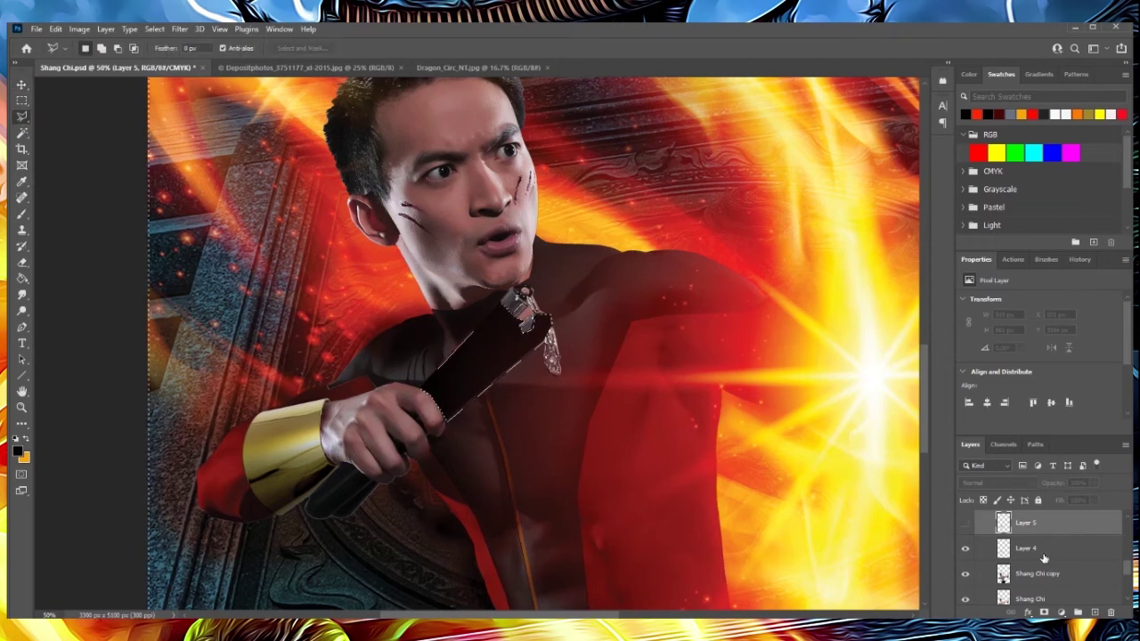
key(ctrl+minus)
key(ctrl+minus)
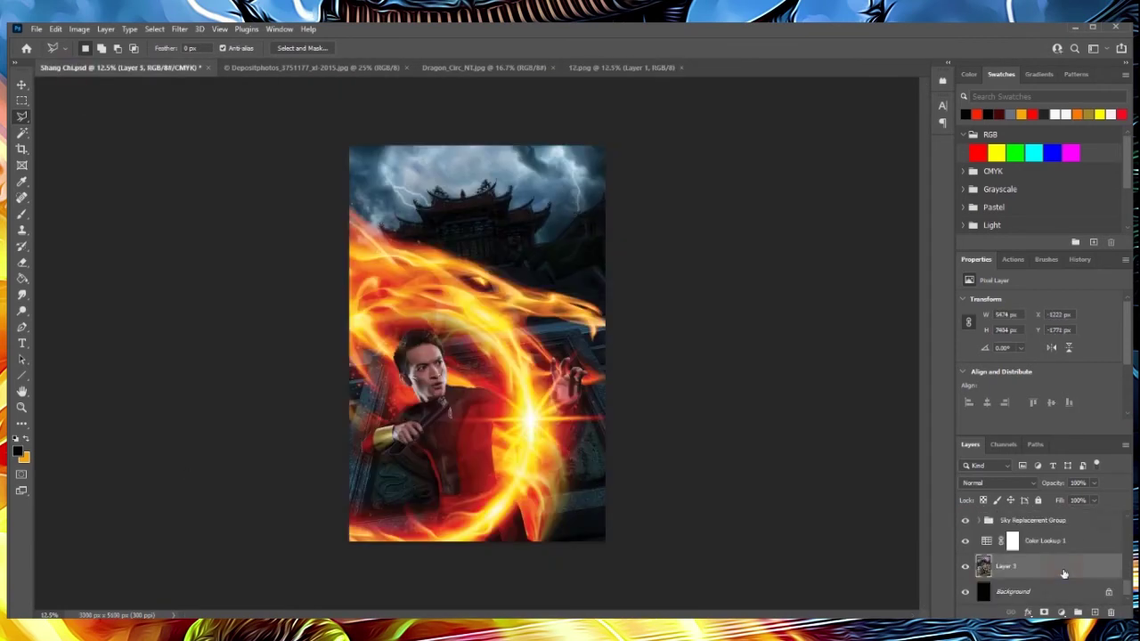
- Rotate Layer 6 and move it down across the lower canvas
key(ctrl+t)
drag(824, 205, 841, 165)
drag(685, 264, 638, 473)
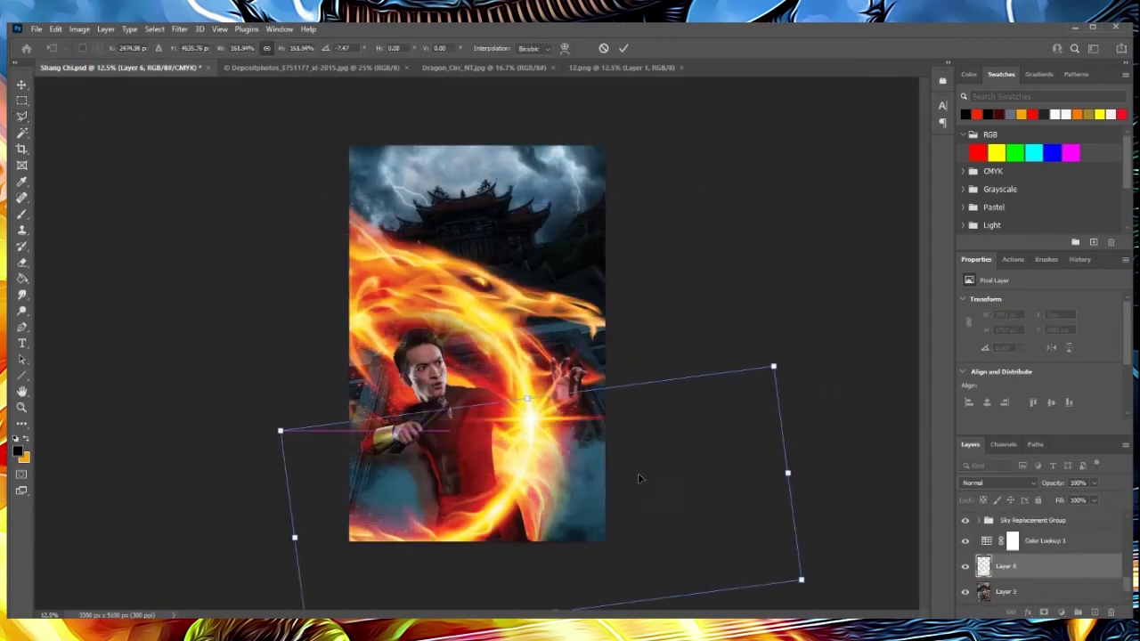
drag(815, 455, 809, 405)
key(Return)
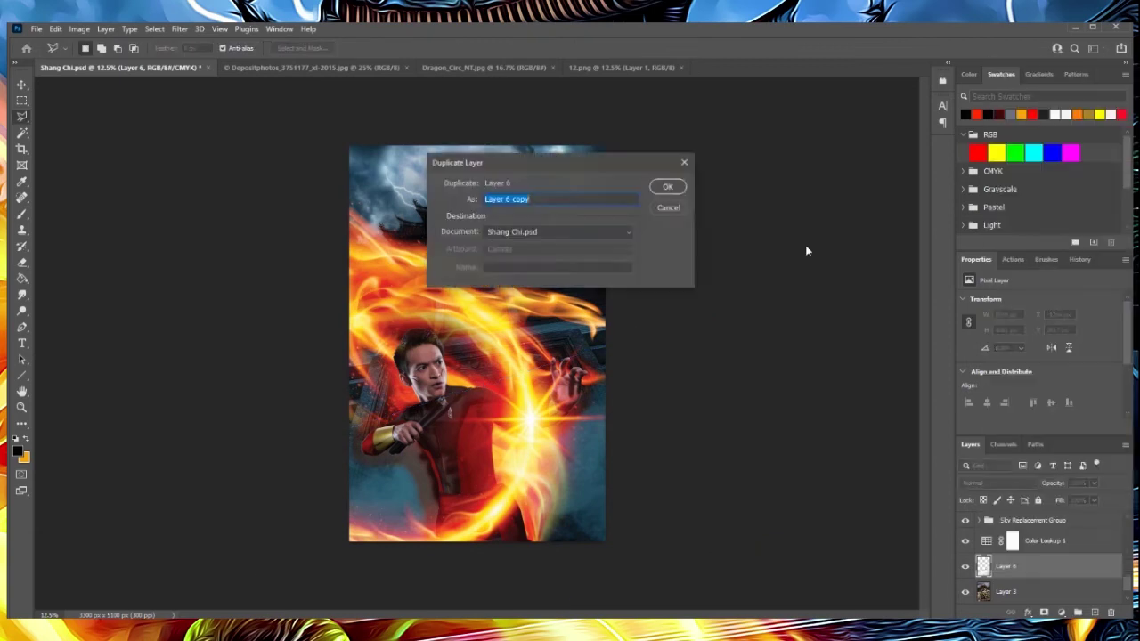
- Duplicate Layer 6, move the copy to the top, and set it to Overlay
key(Return)
drag(1039, 504, 1015, 516)
click(997, 483)
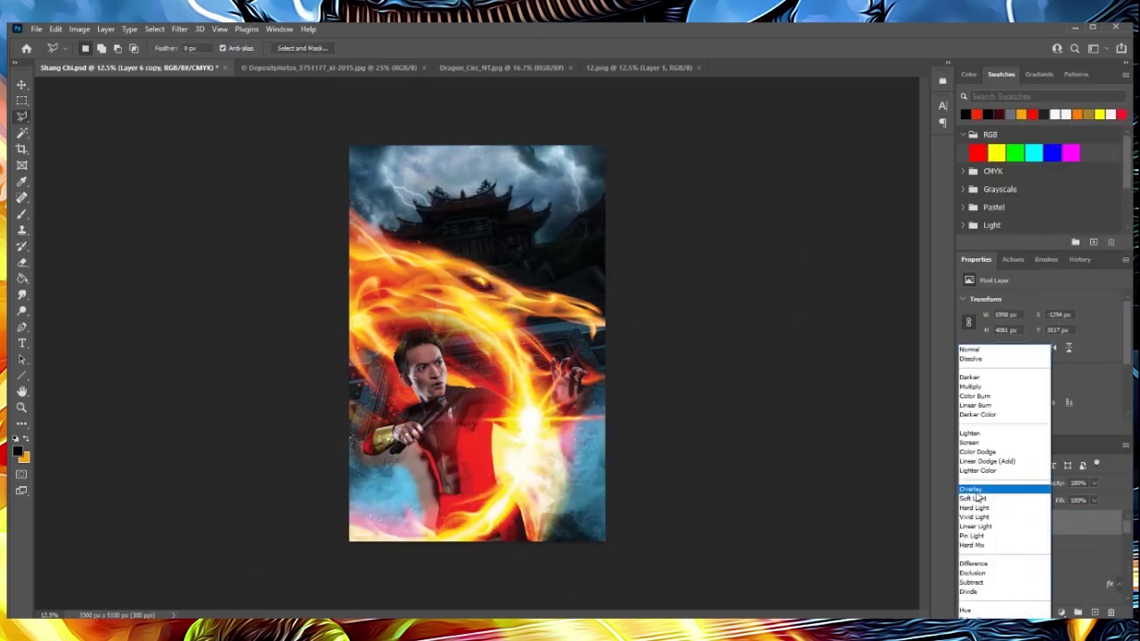
- Reduce the Shang Chi layer's Outer Glow to 16 px
scroll(1033, 552, down, 1)
double_click(1038, 583)
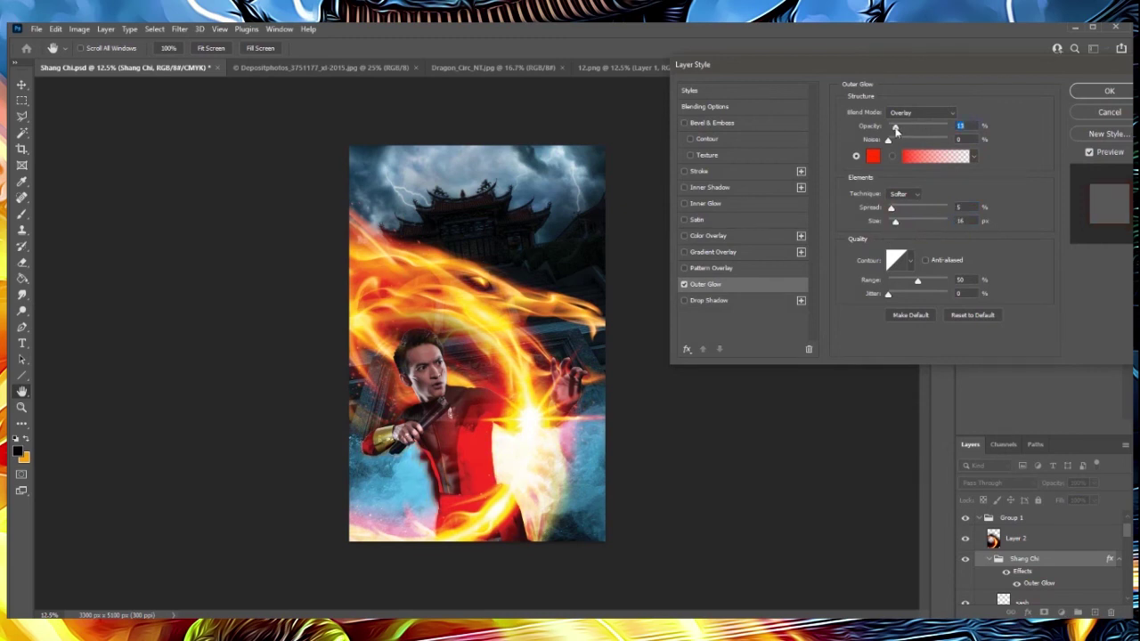
key(Return)
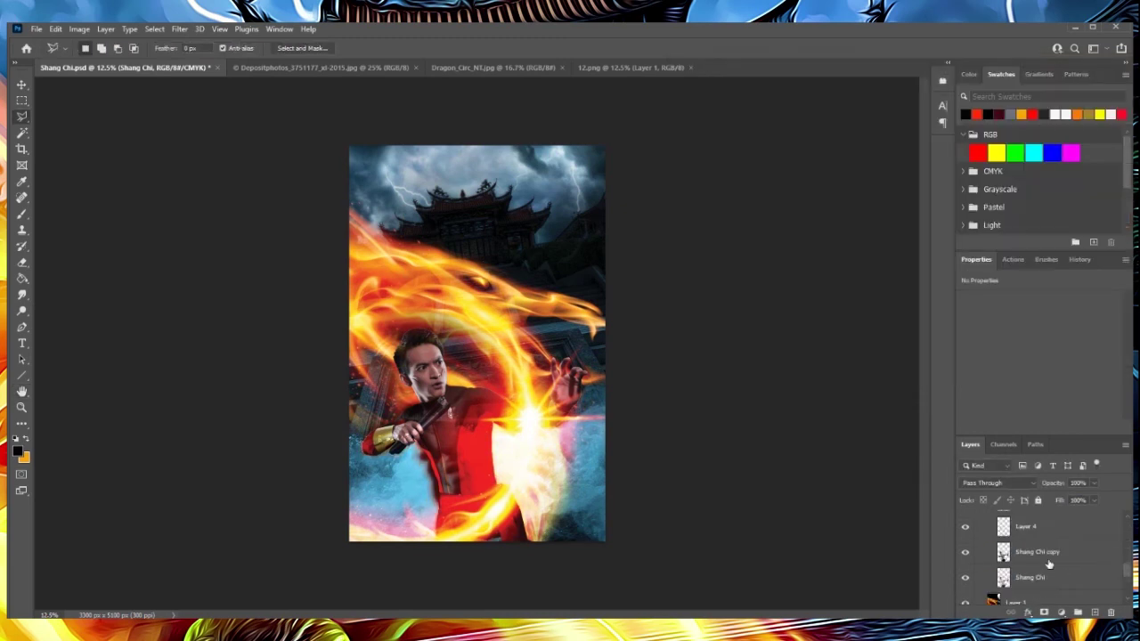
scroll(1042, 552, up, 3)
click(1013, 523)
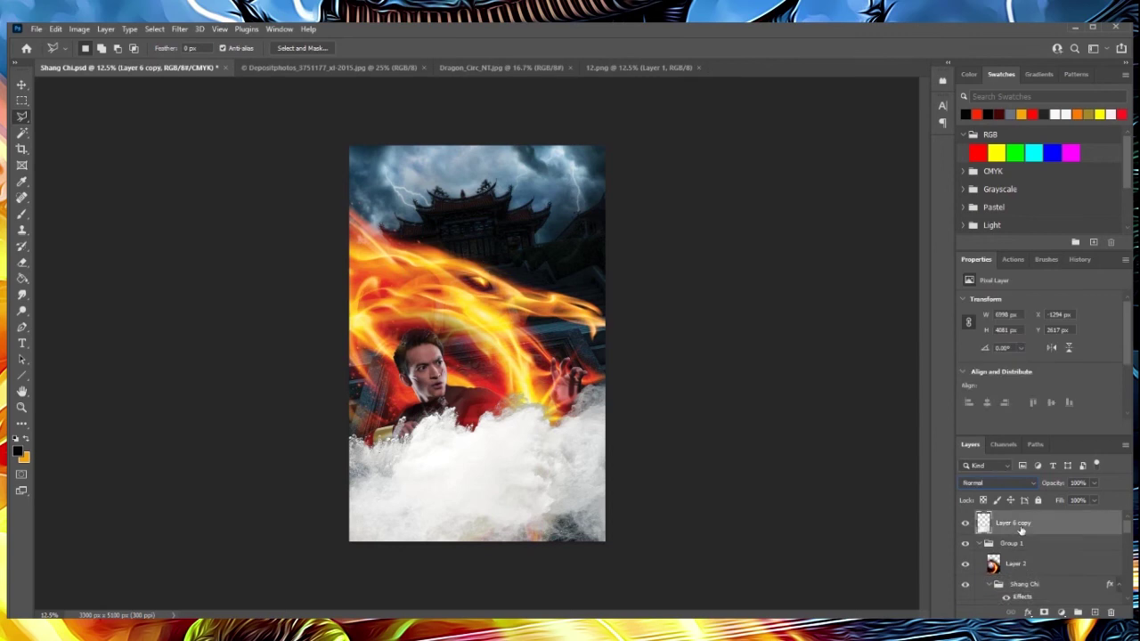
ctrl+click(401, 499)
key(e)
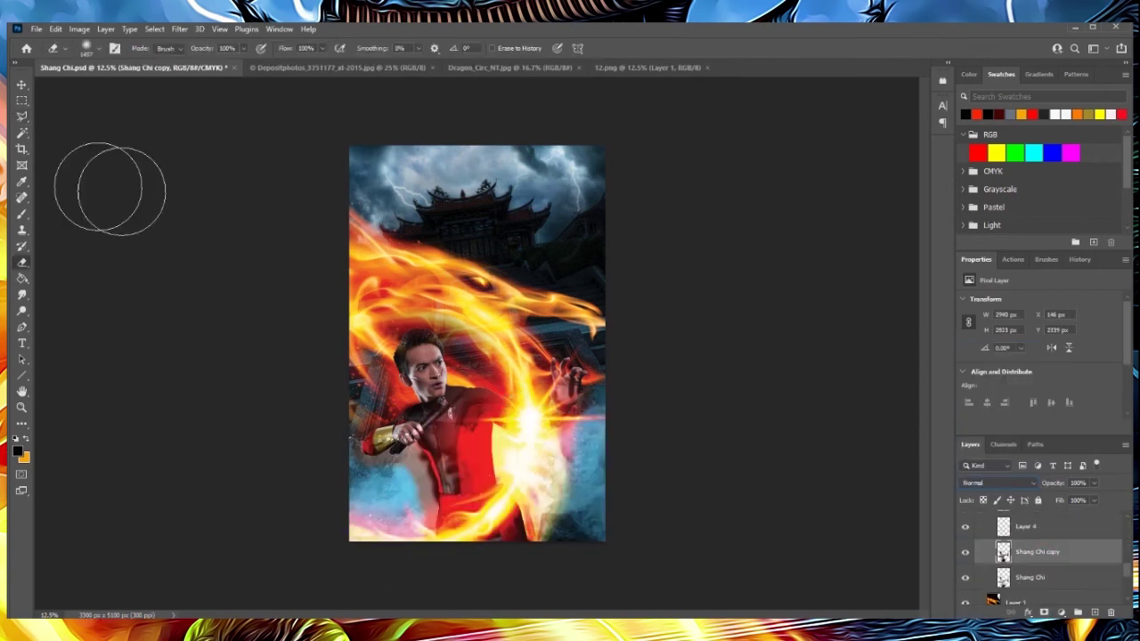
click(1054, 574)
key(z)
click(483, 525)
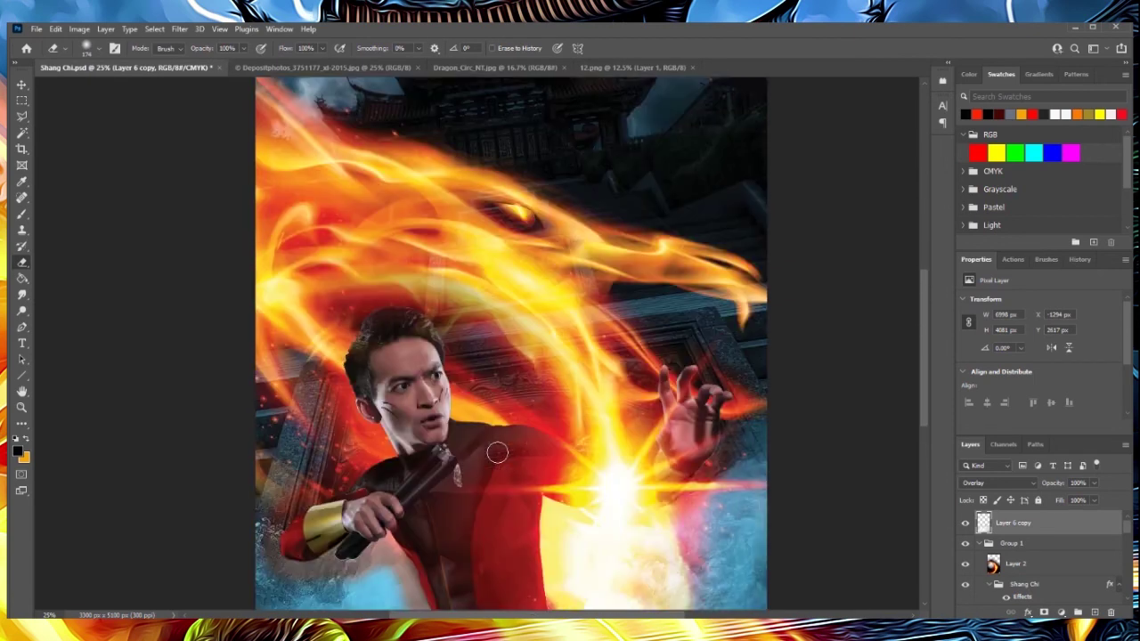
- Save the composition as Shang Chi.psd via File > Save
click(37, 29)
click(44, 178)
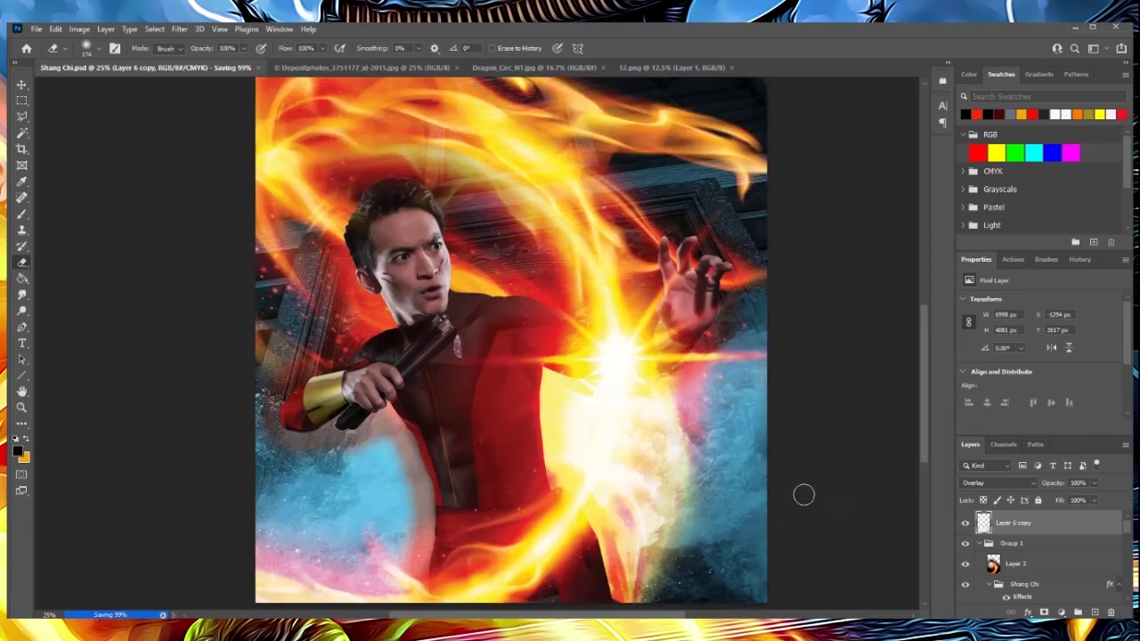